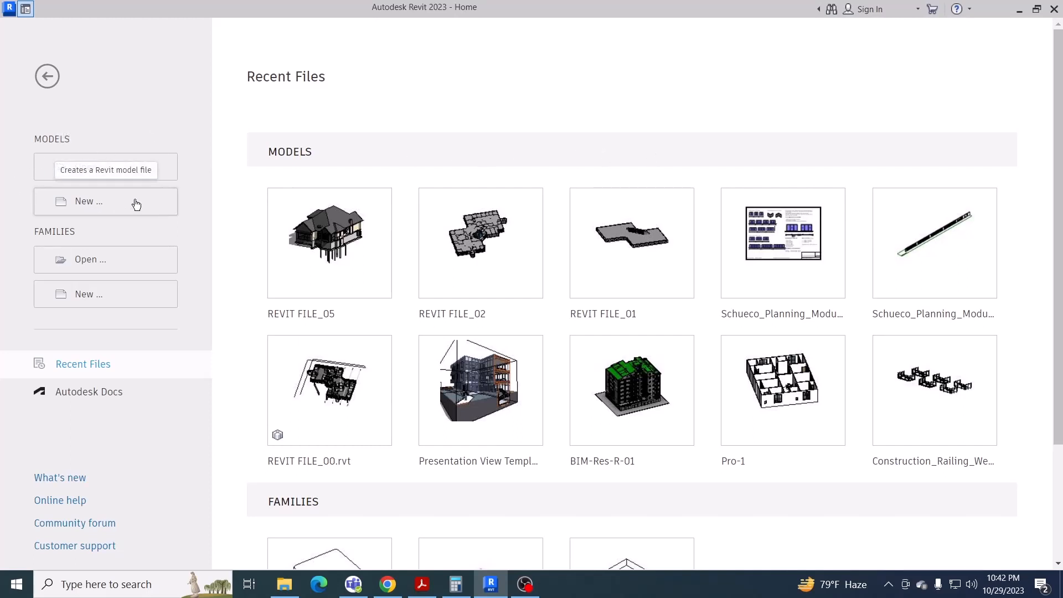
# Step: Create a new project from the Imperial-Architectural Template
pyautogui.click(90, 206)
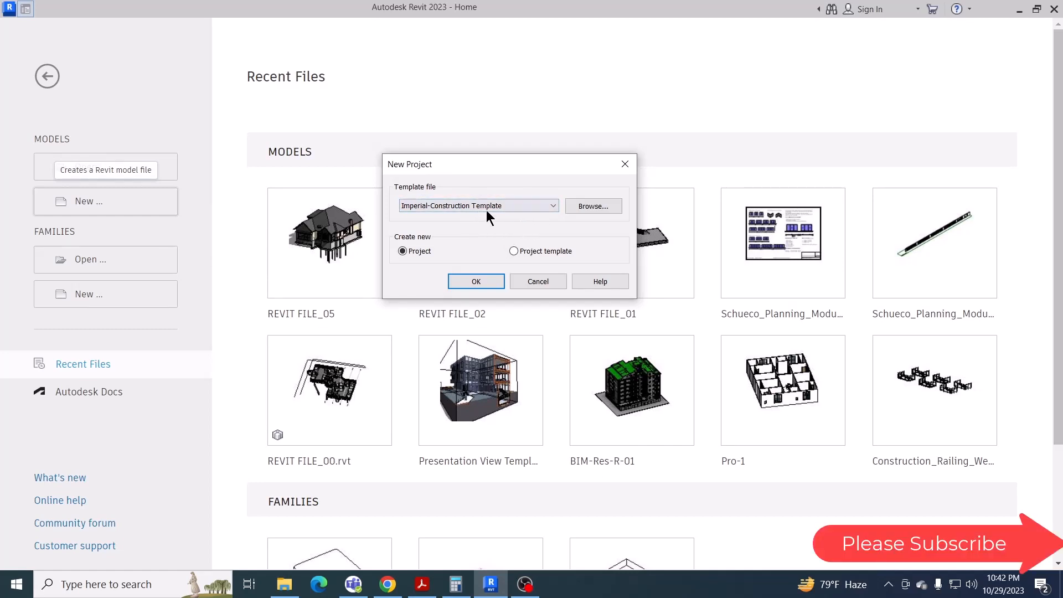
pyautogui.click(541, 205)
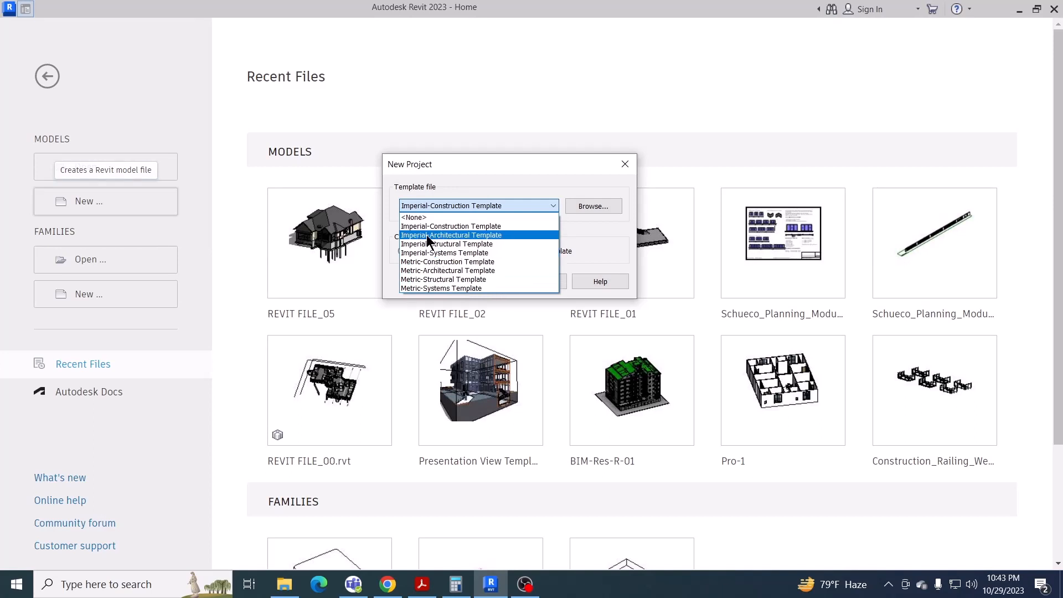
pyautogui.click(471, 235)
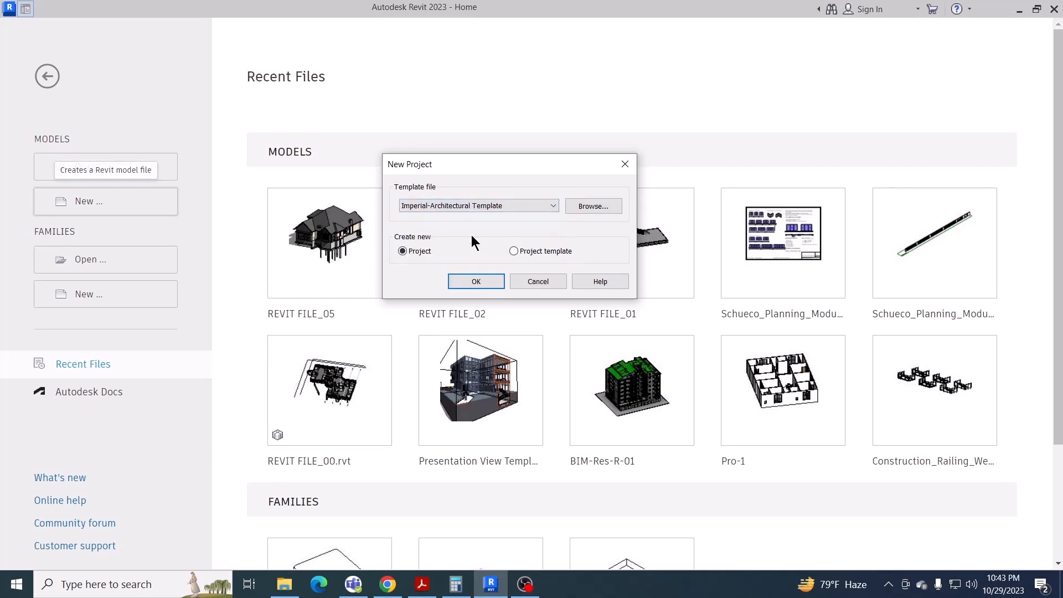
pyautogui.click(474, 283)
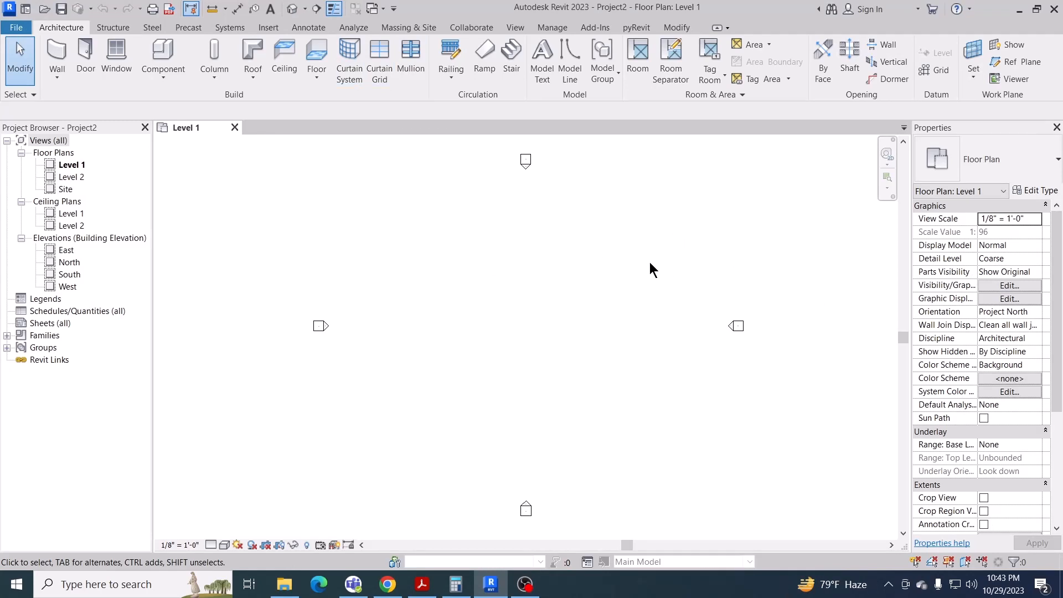
pyautogui.moveTo(645, 264); pyautogui.dragTo(552, 270, button='middle')
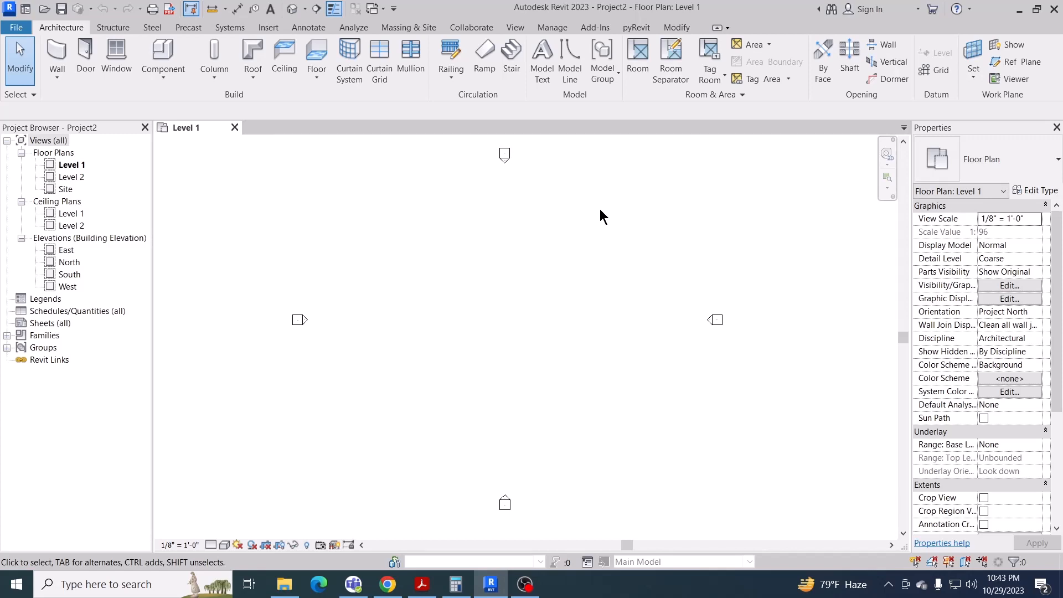
pyautogui.moveTo(593, 232); pyautogui.dragTo(574, 247, button='middle')
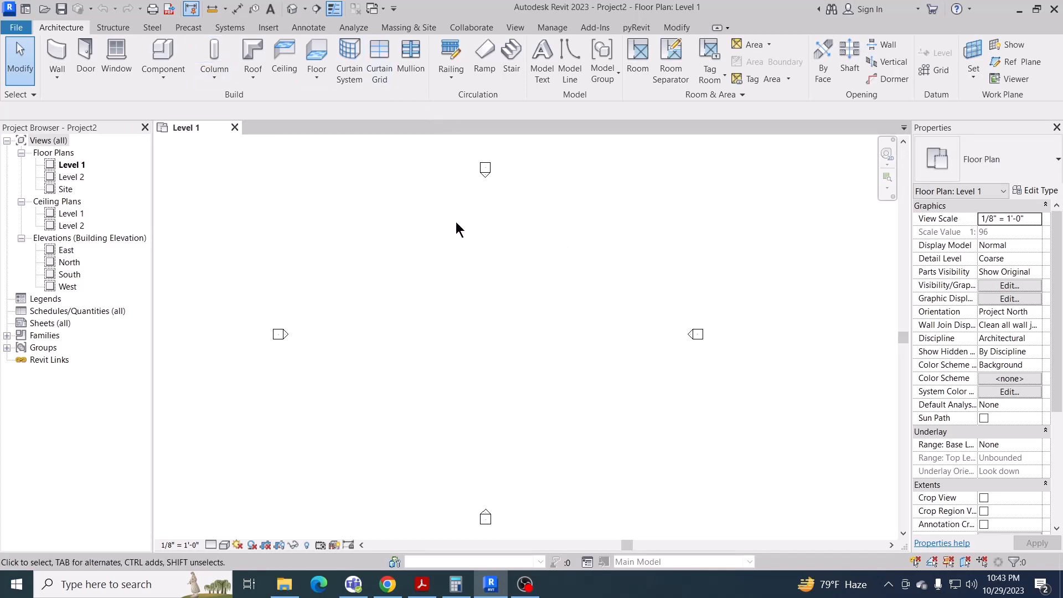
pyautogui.moveTo(457, 229); pyautogui.dragTo(456, 219, button='middle')
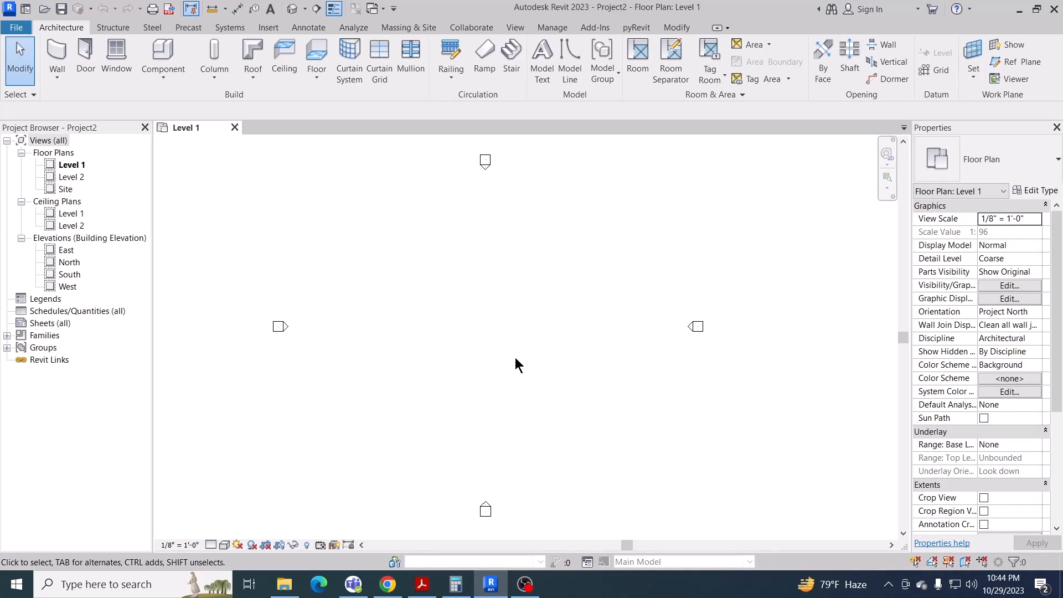
pyautogui.moveTo(515, 366); pyautogui.dragTo(497, 340, button='middle')
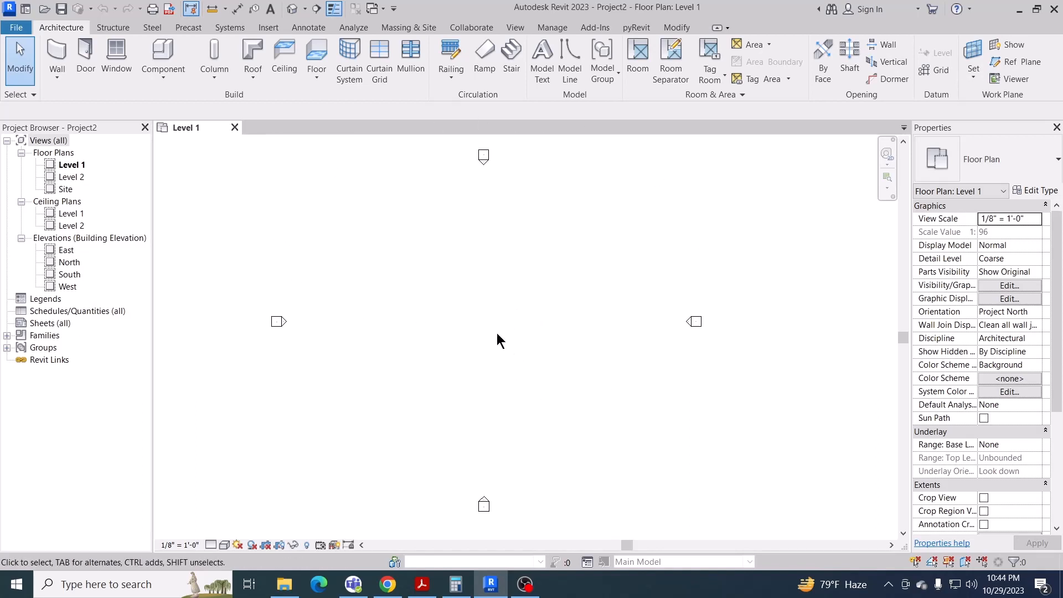
# Step: Draw a rectangular room of Generic - 5" walls, about 11' by 9' 6", between the elevation markers on Level 1
pyautogui.click(58, 56)
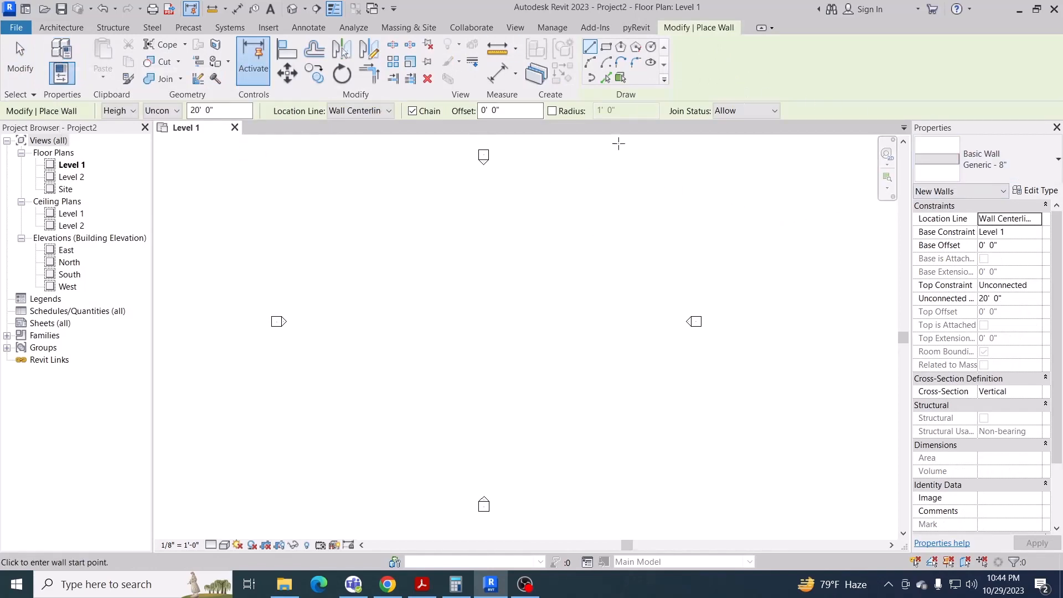
pyautogui.click(607, 48)
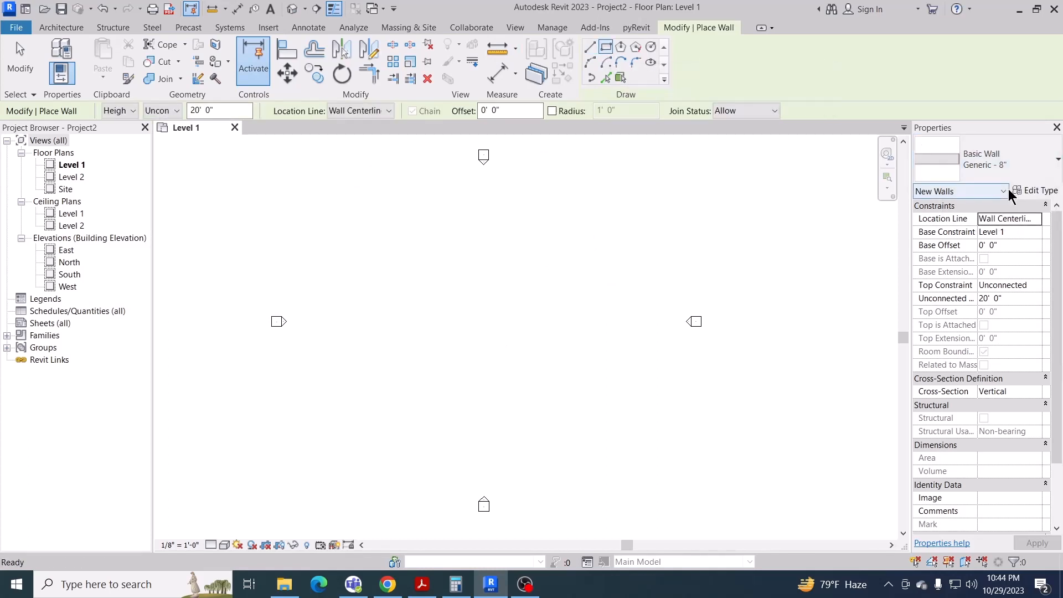
pyautogui.click(995, 175)
pyautogui.scroll(2, 975, 354)
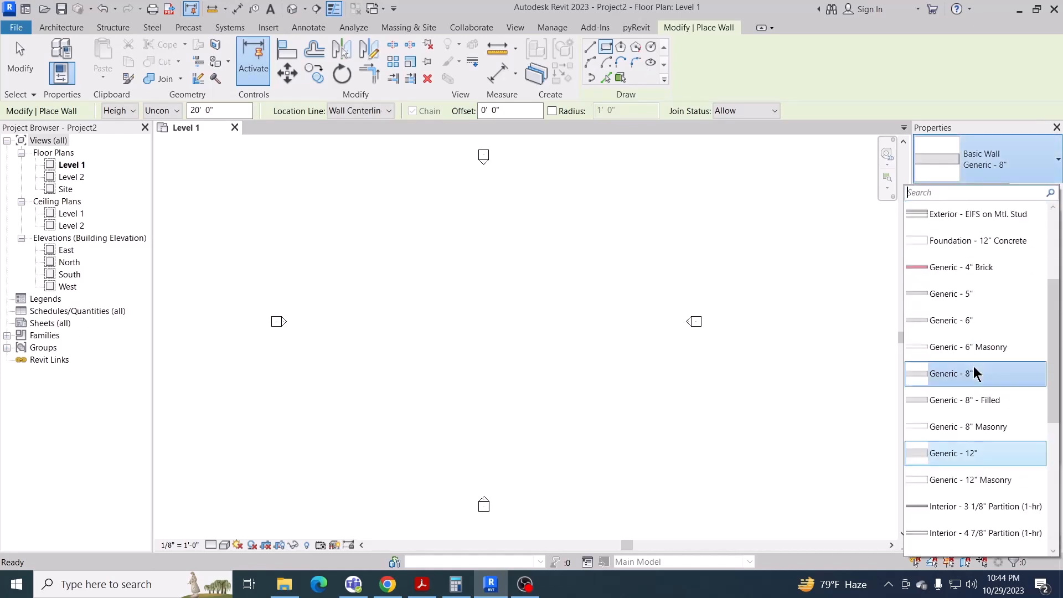
pyautogui.click(961, 295)
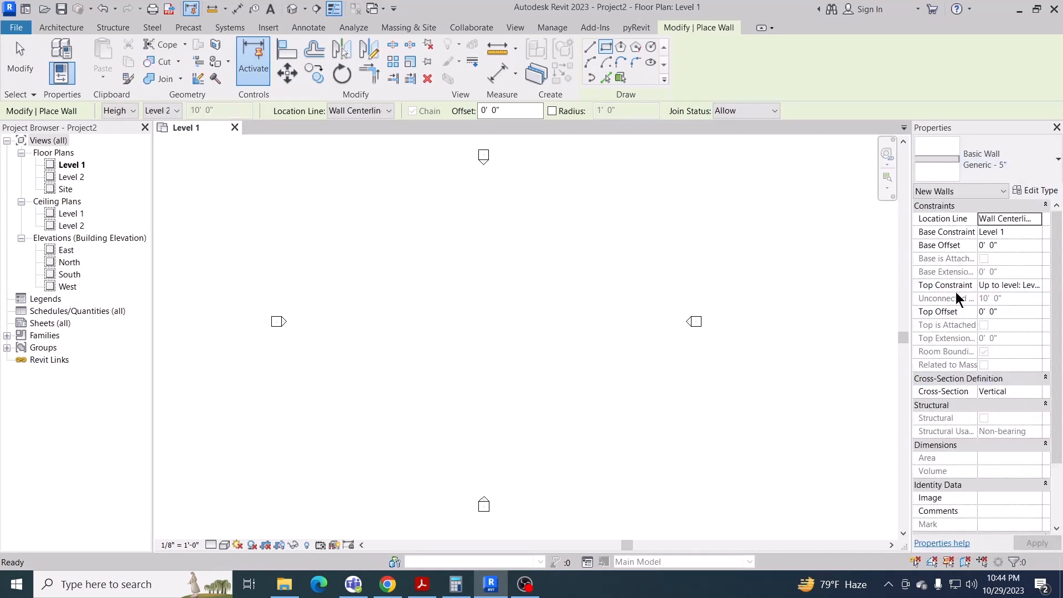
pyautogui.moveTo(430, 304); pyautogui.dragTo(453, 292, button='middle')
pyautogui.scroll(1, 443, 262)
pyautogui.click(396, 221)
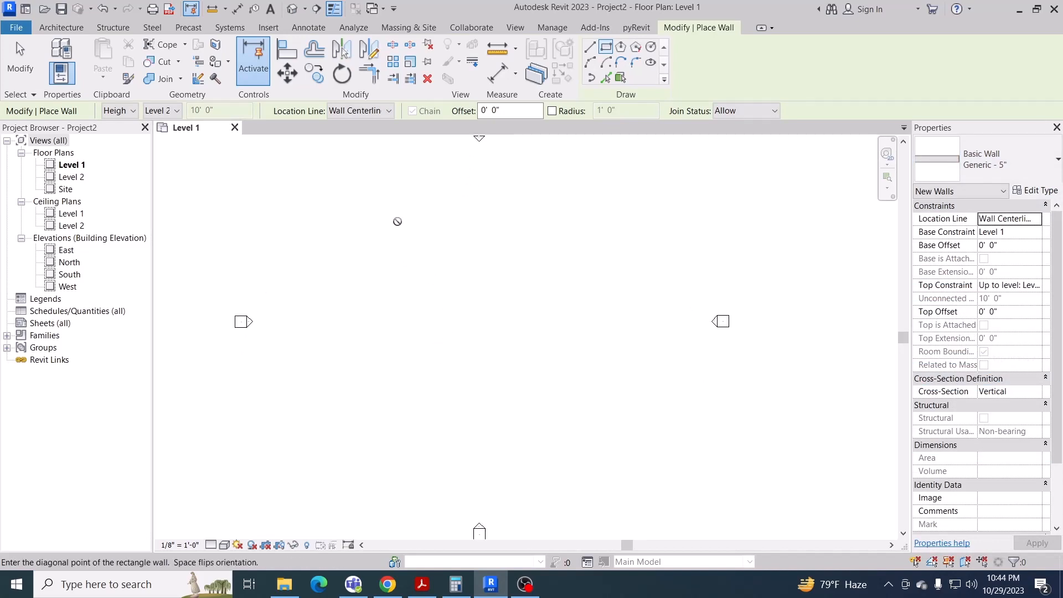
pyautogui.scroll(2, 463, 281)
pyautogui.moveTo(456, 275); pyautogui.dragTo(598, 426, button='middle')
pyautogui.scroll(4, 523, 294)
pyautogui.scroll(1, 504, 331)
pyautogui.scroll(3, 555, 357)
pyautogui.scroll(2, 581, 414)
pyautogui.scroll(1, 560, 397)
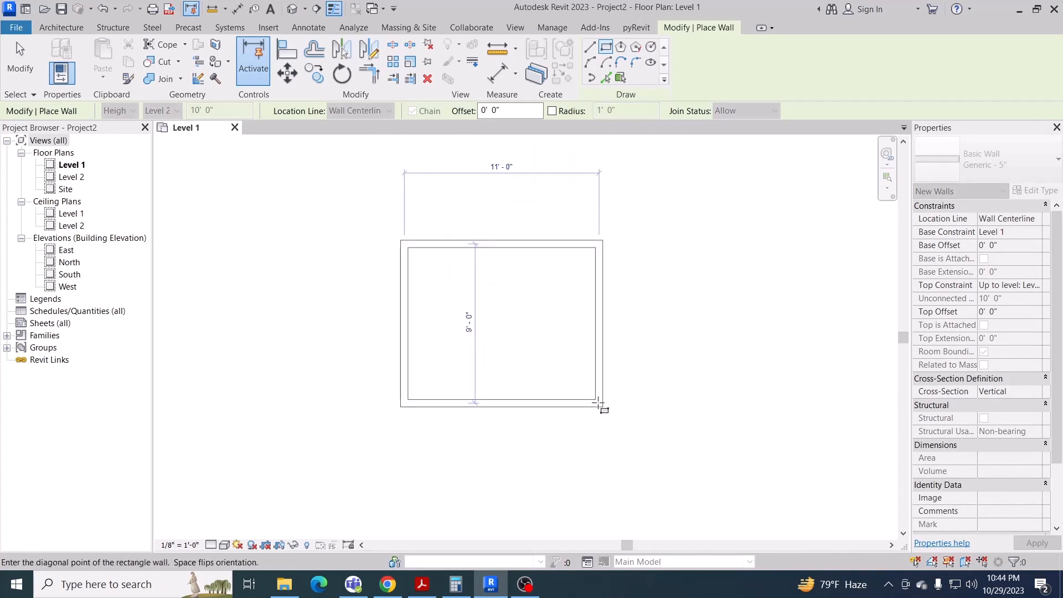
pyautogui.click(599, 400)
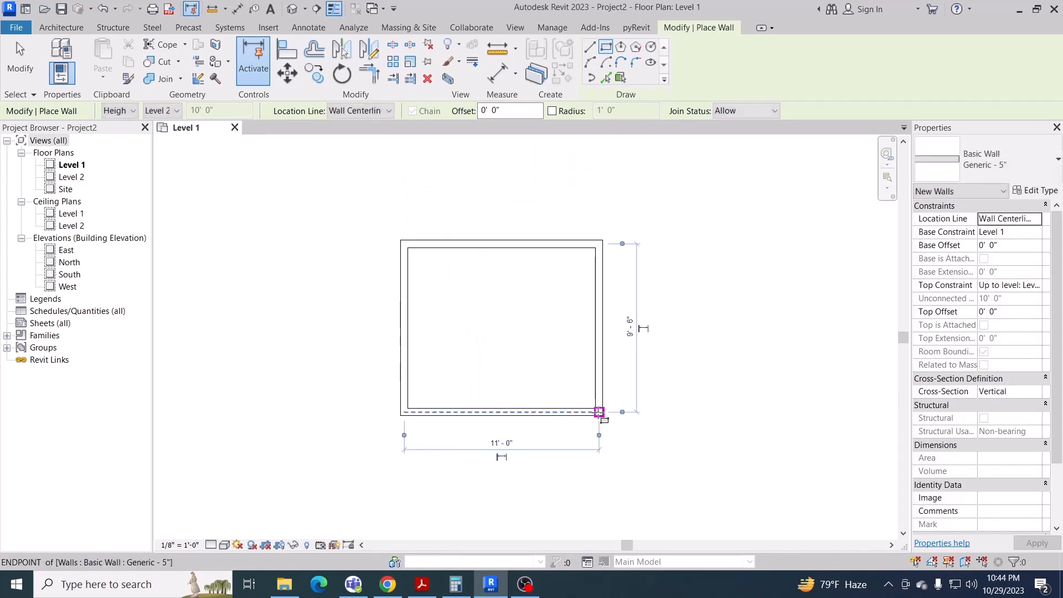
pyautogui.press('Escape')
pyautogui.press('Escape')
# Step: Place an aligned dimension across the room's width between the inner faces of its side walls, using wall faces as the reference
pyautogui.scroll(1, 515, 273)
pyautogui.moveTo(505, 291); pyautogui.dragTo(499, 267, button='middle')
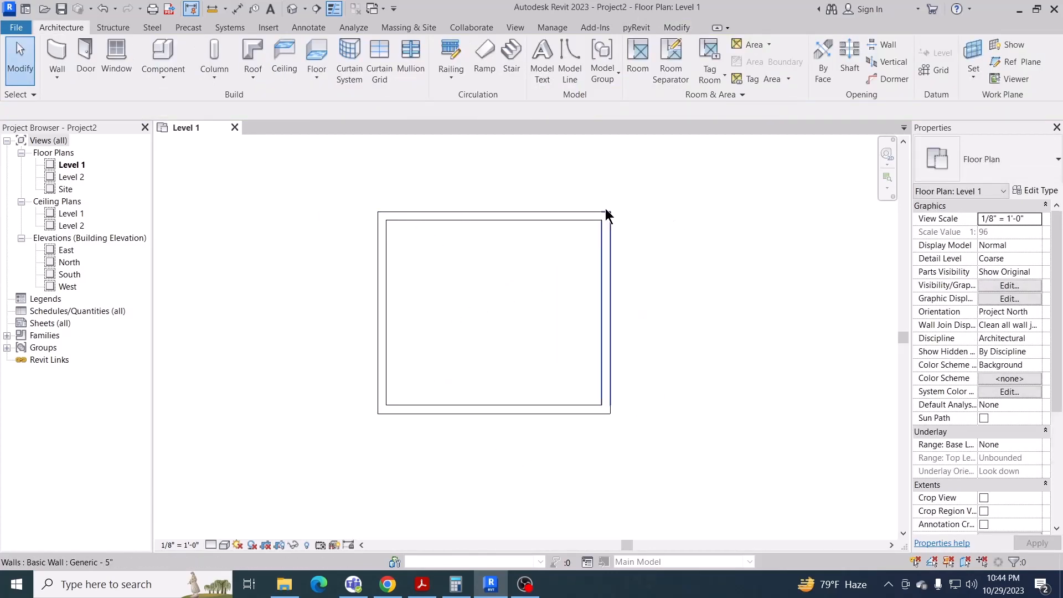
pyautogui.moveTo(456, 287); pyautogui.dragTo(492, 293, button='middle')
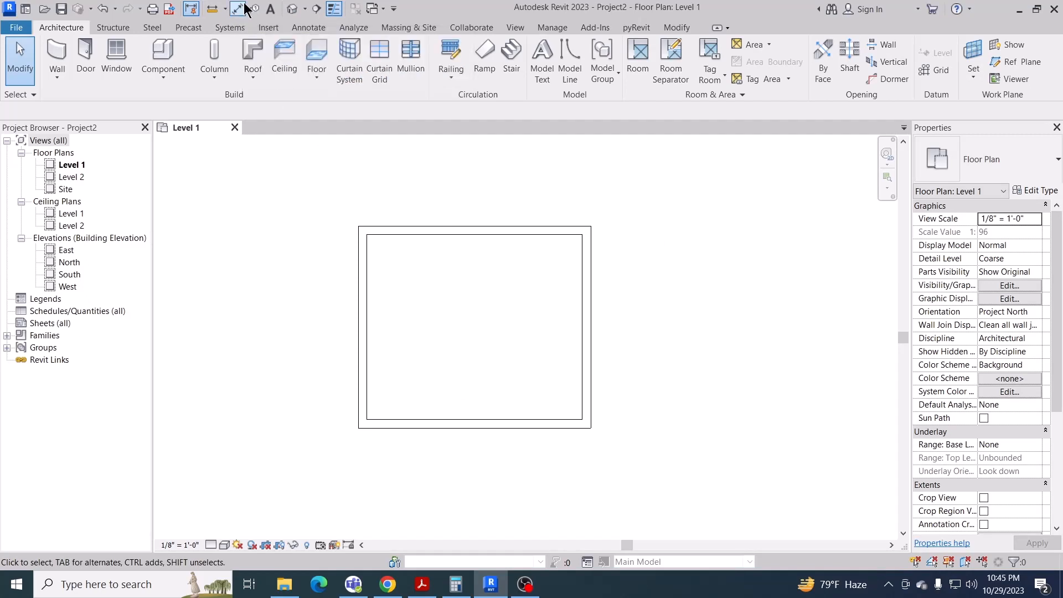
pyautogui.click(305, 29)
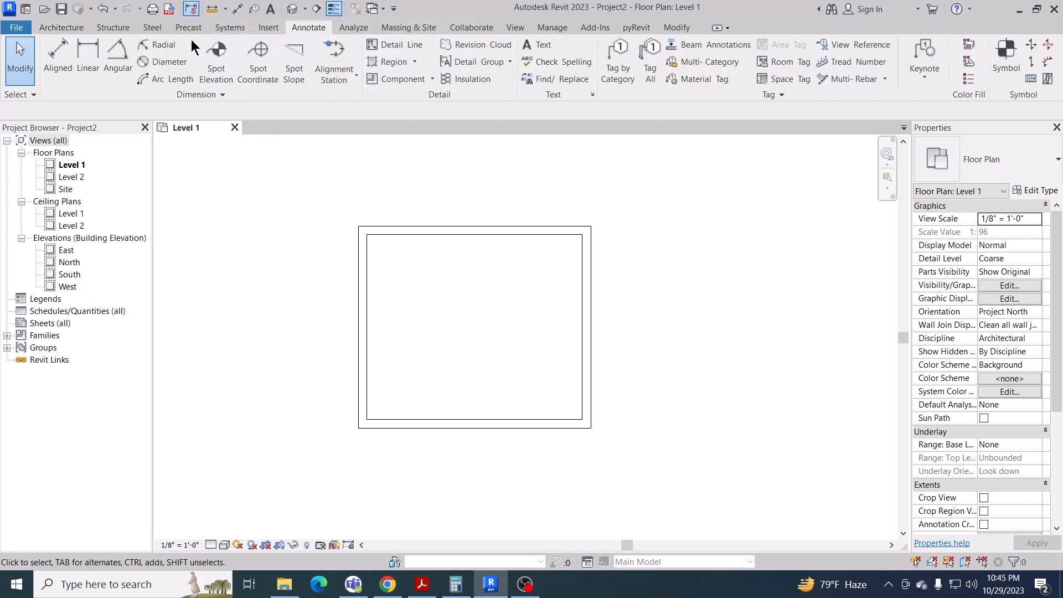
pyautogui.click(238, 9)
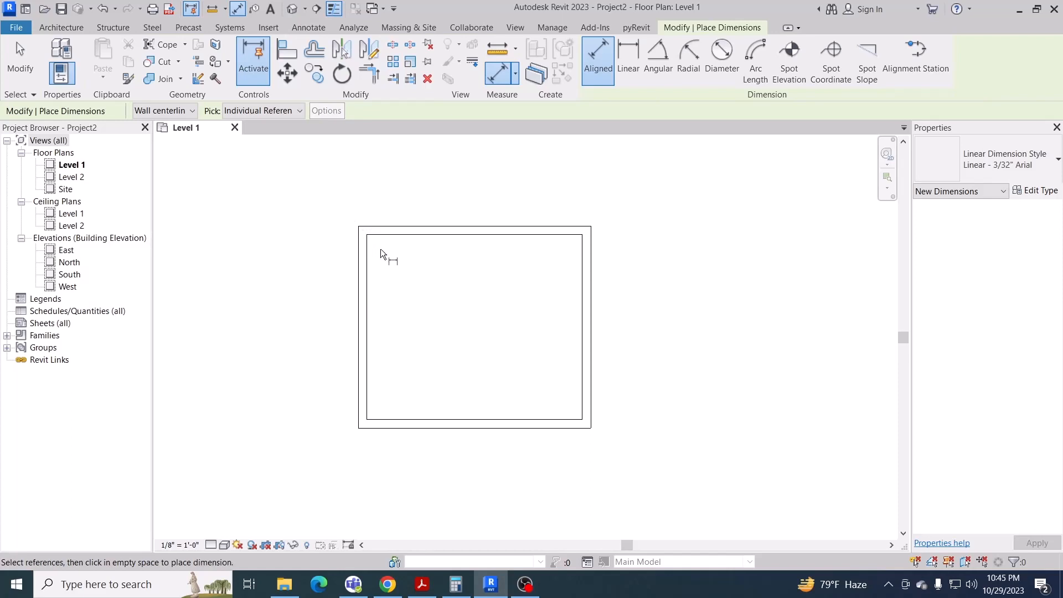
pyautogui.scroll(1, 380, 248)
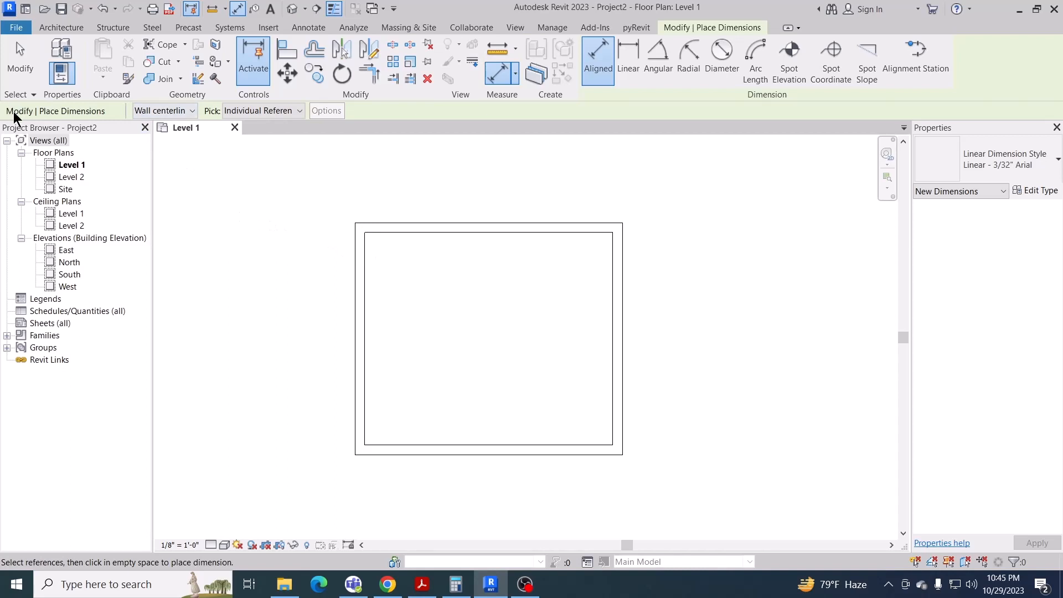
pyautogui.click(160, 111)
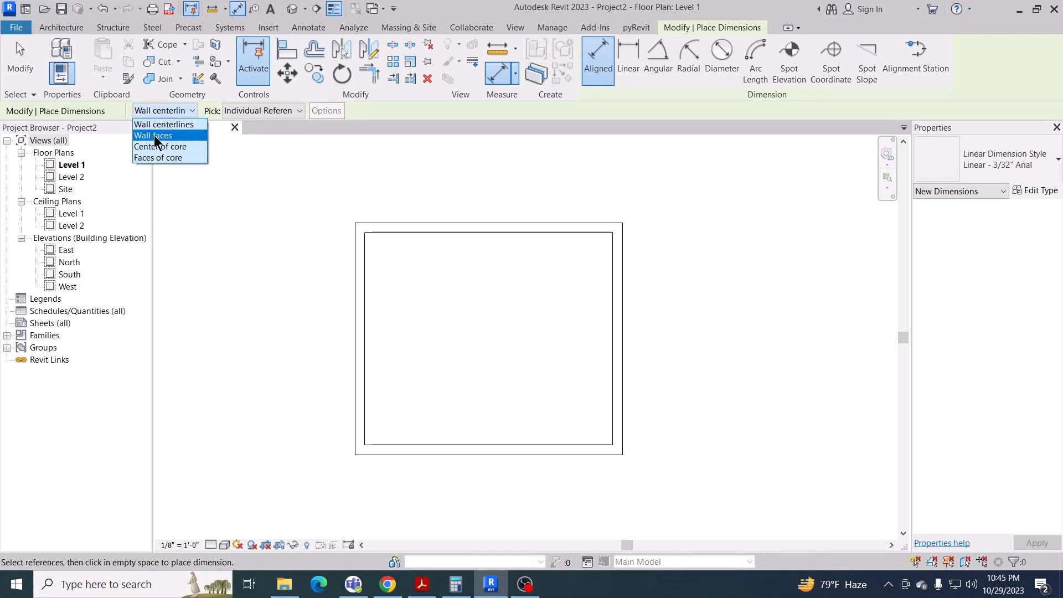
pyautogui.click(155, 136)
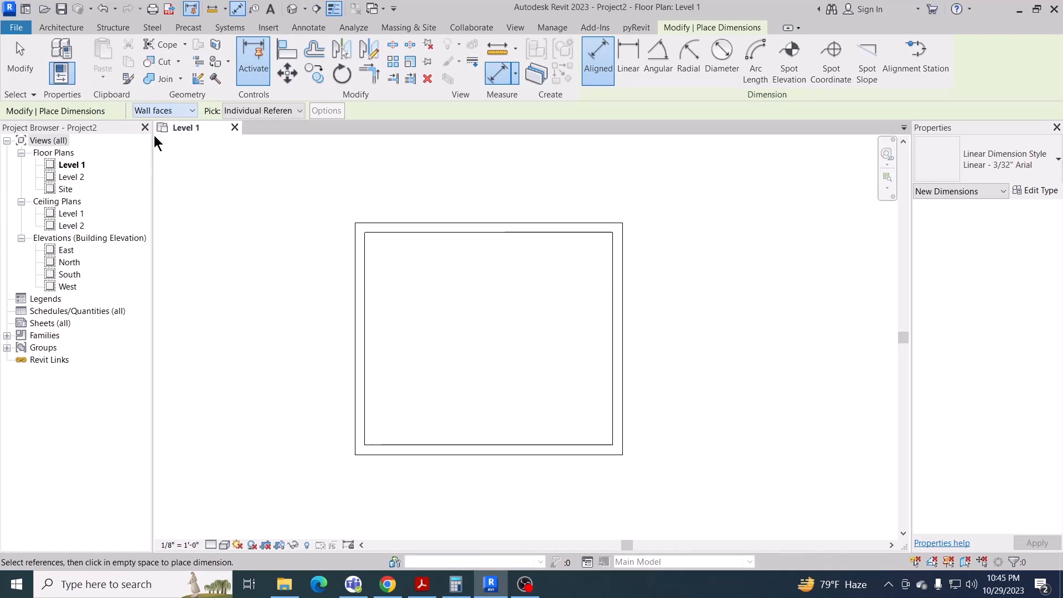
pyautogui.click(363, 254)
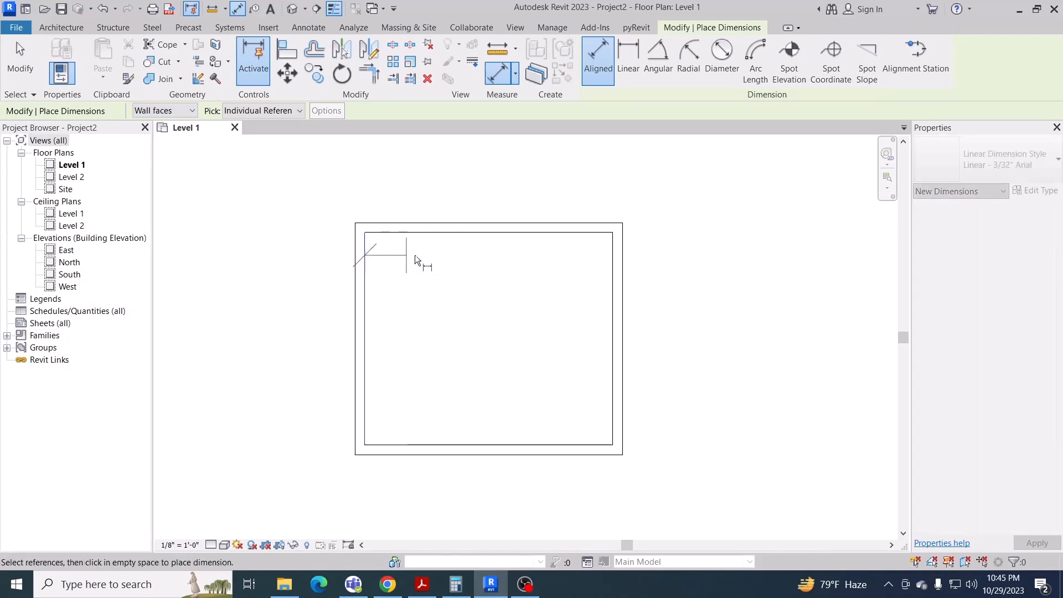
pyautogui.click(610, 279)
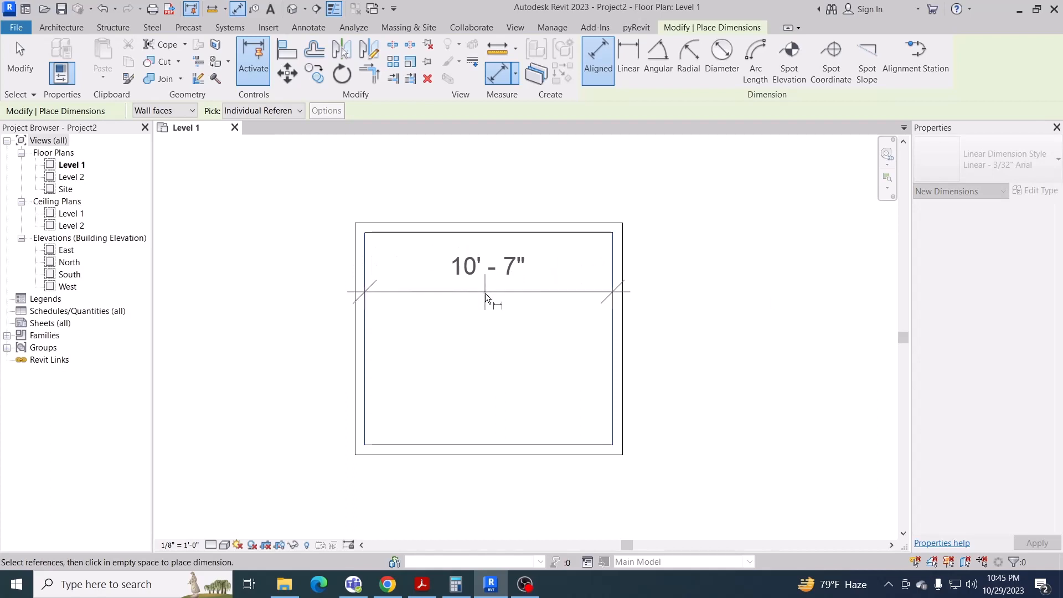
pyautogui.click(485, 293)
# Step: Add an aligned dimension between the inner faces of the room's upper and lower walls
pyautogui.click(404, 233)
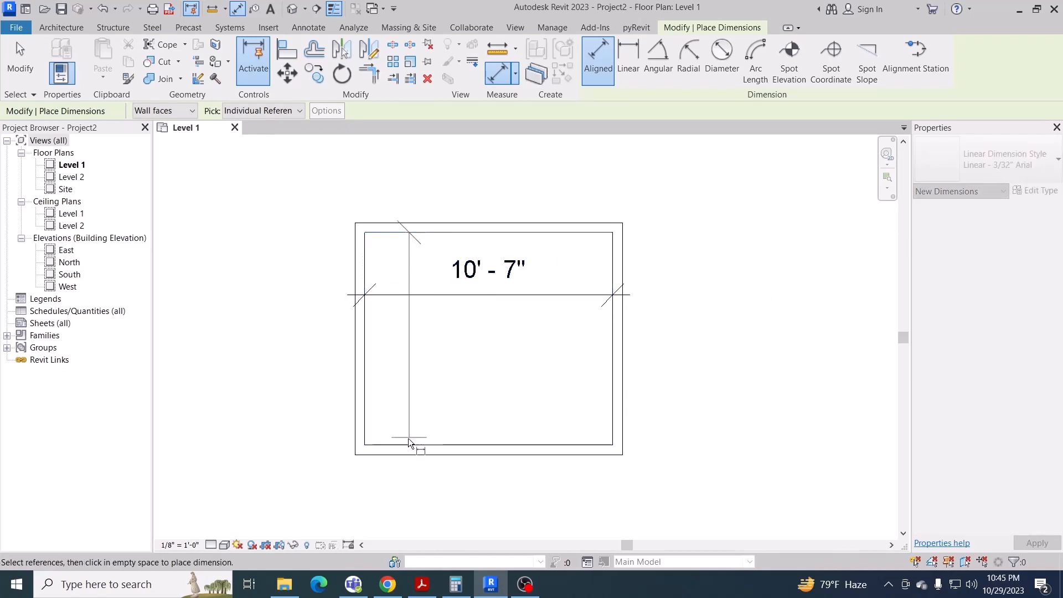
pyautogui.click(409, 443)
pyautogui.click(417, 383)
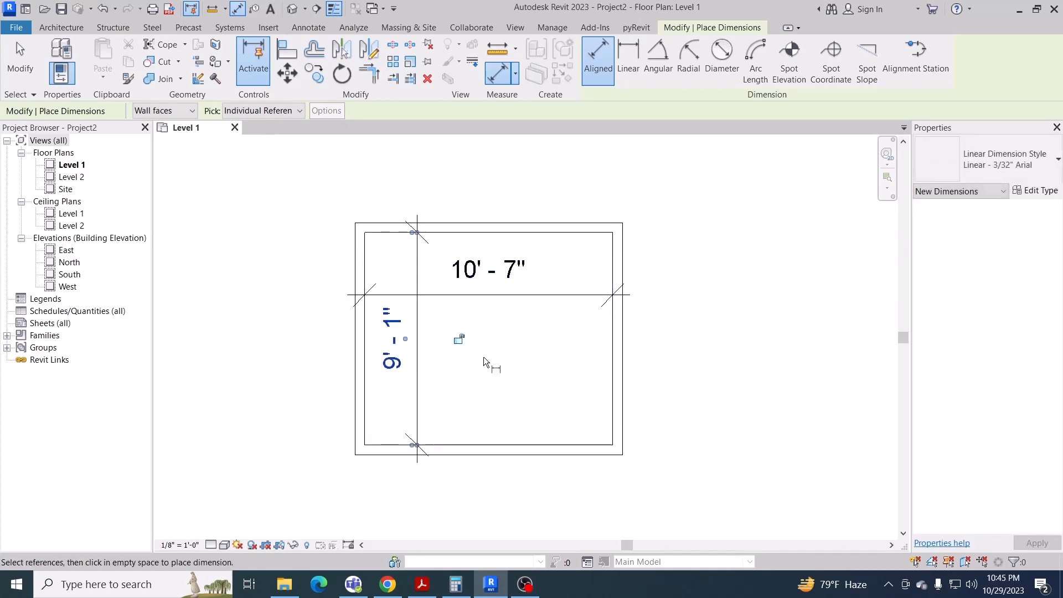
pyautogui.press('Escape')
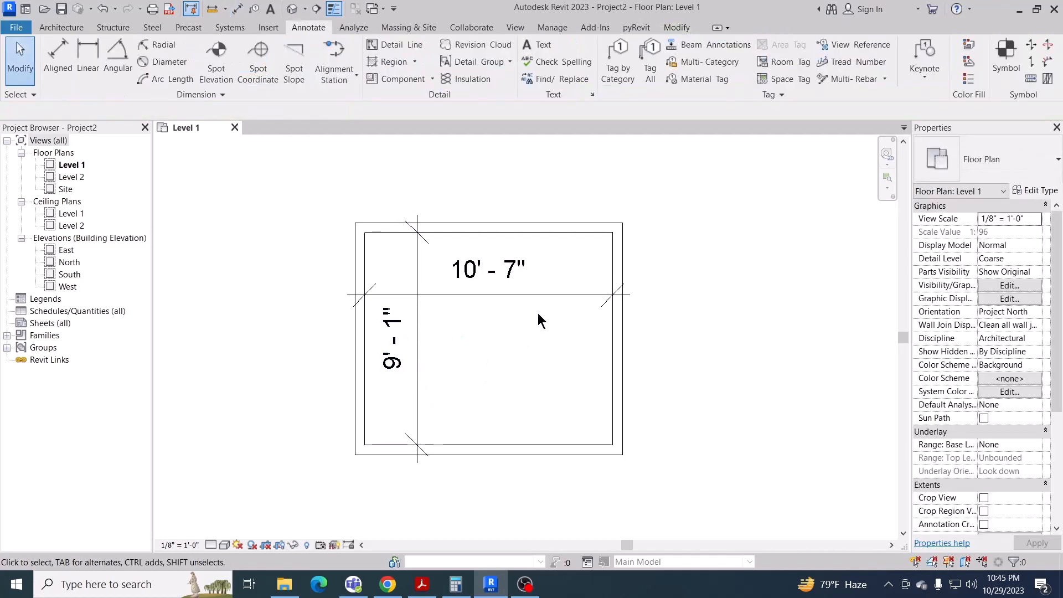
# Step: Set the room's inner width to 10' by moving its right wall
pyautogui.click(621, 339)
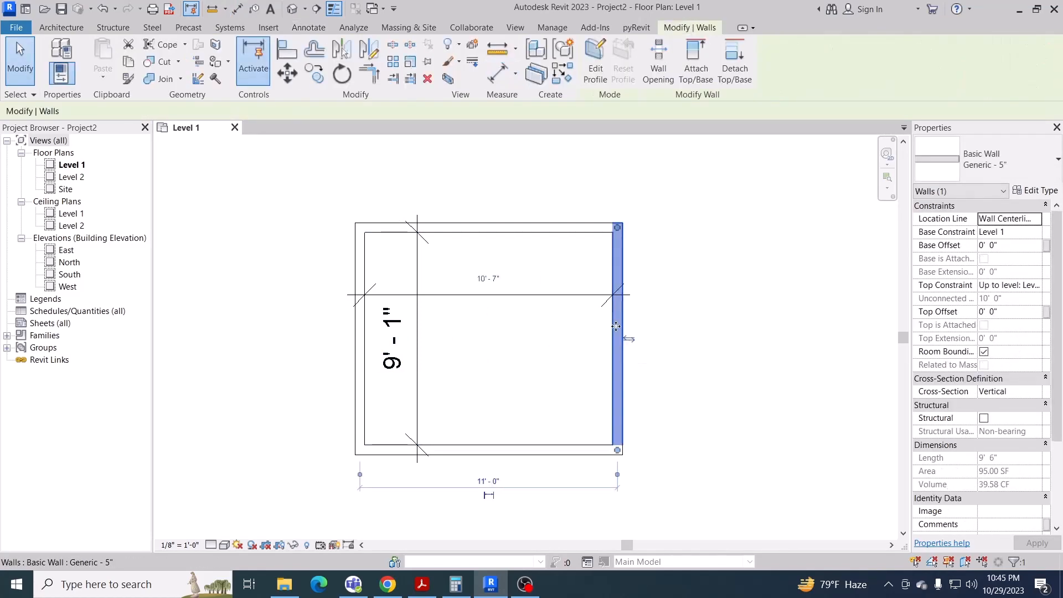
pyautogui.click(487, 280)
pyautogui.write('1')
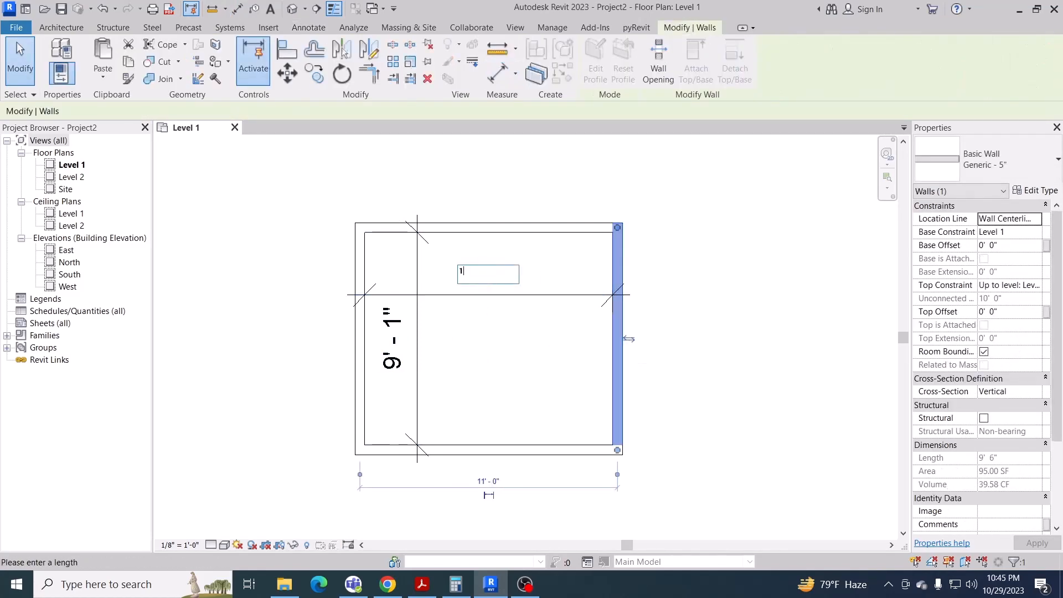
pyautogui.write('0')
pyautogui.press('Return')
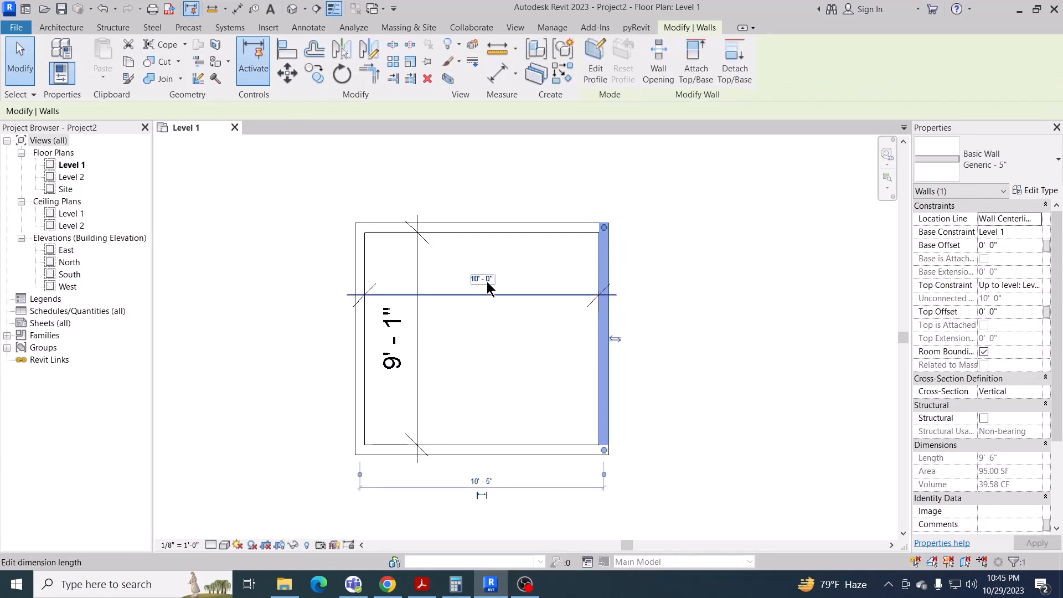
pyautogui.press('Escape')
# Step: Set the room's inner depth to 10' by moving its lower wall
pyautogui.click(459, 451)
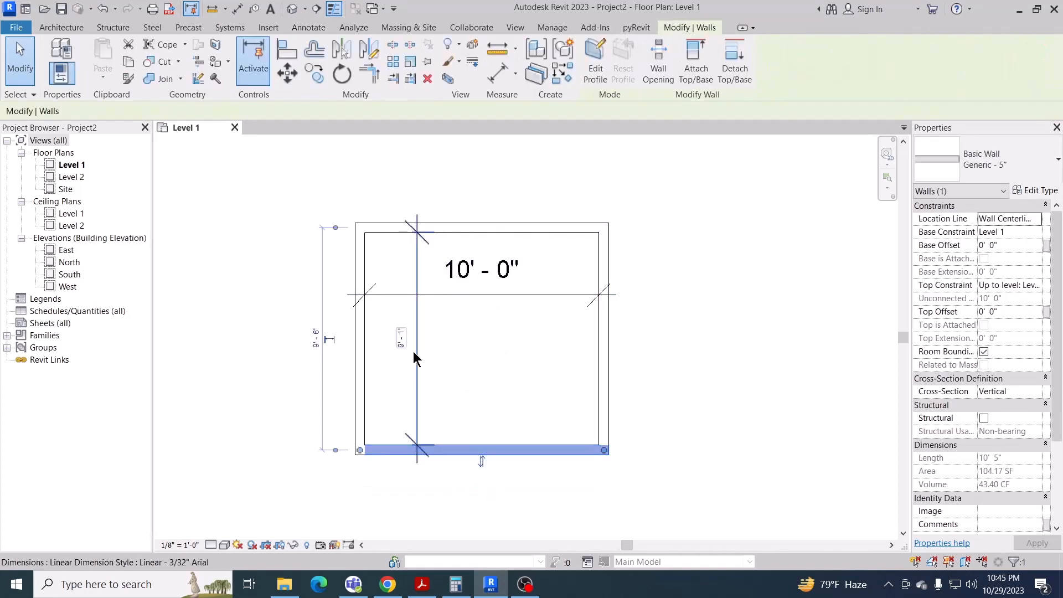
pyautogui.click(400, 335)
pyautogui.write('10')
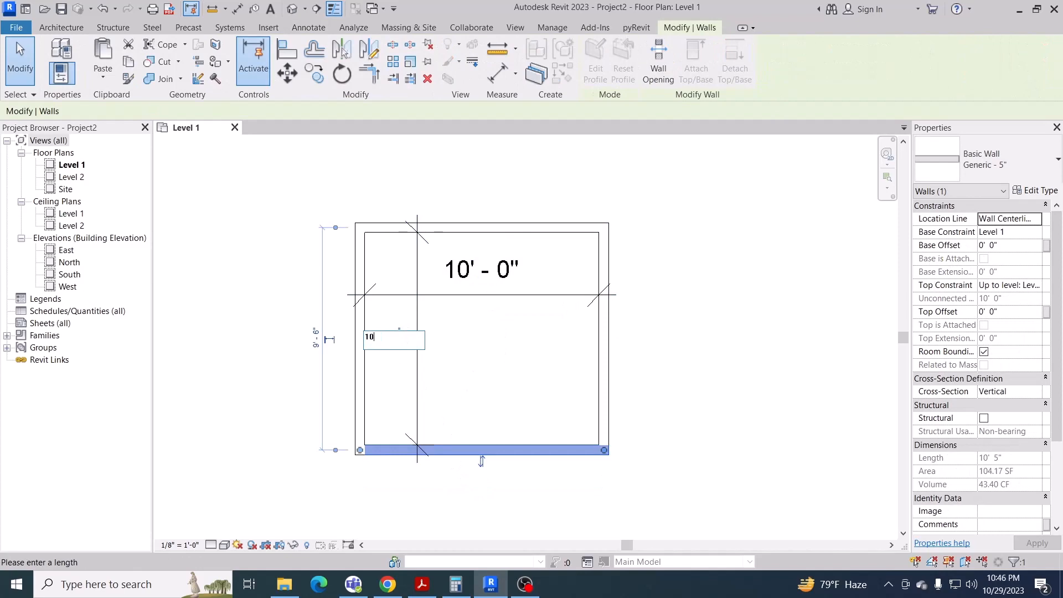
pyautogui.press('Return')
pyautogui.press('Escape')
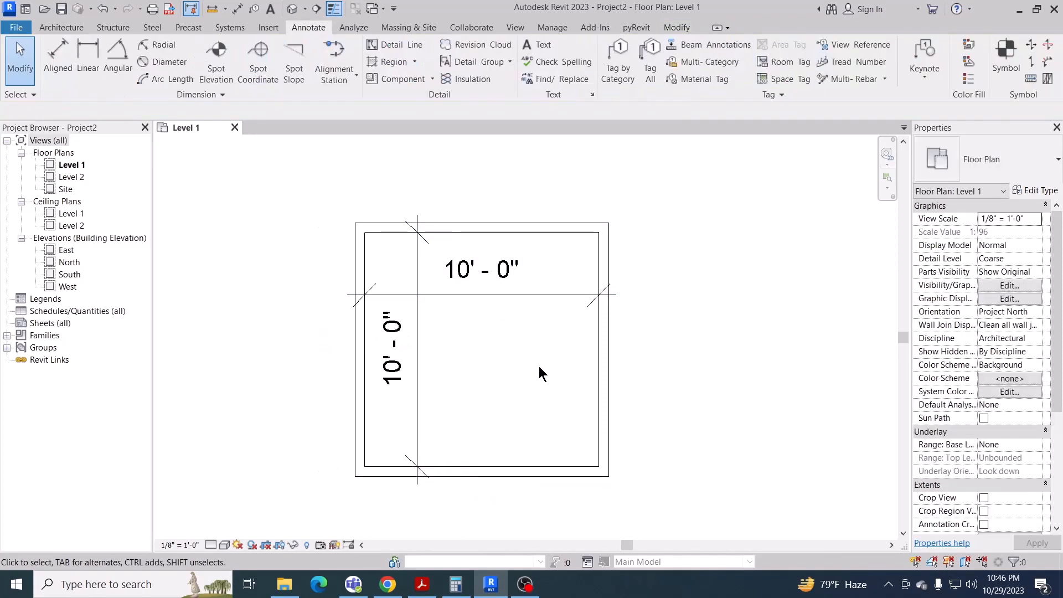
pyautogui.moveTo(540, 373)
pyautogui.mouseDown(button='middle')
pyautogui.moveTo(576, 358)
pyautogui.moveTo(564, 339)
pyautogui.mouseUp(button='middle')
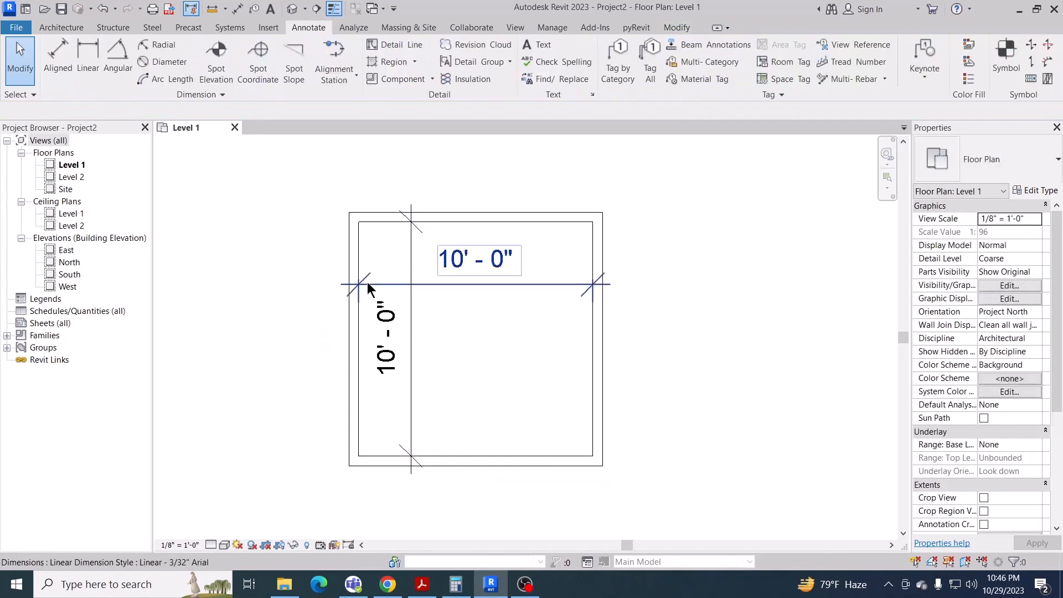
pyautogui.moveTo(504, 318); pyautogui.dragTo(497, 325, button='middle')
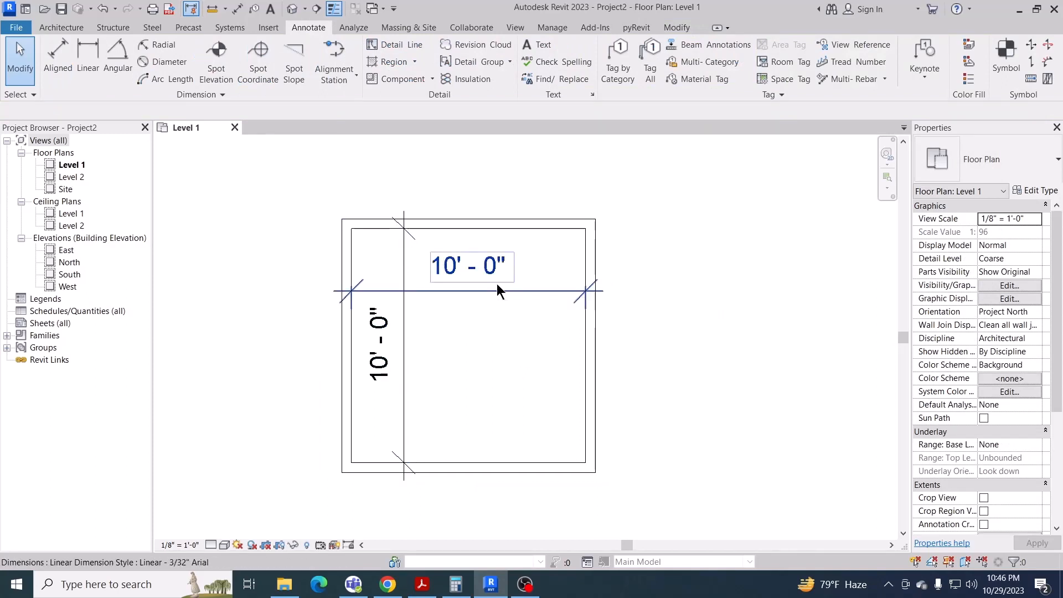
pyautogui.click(554, 29)
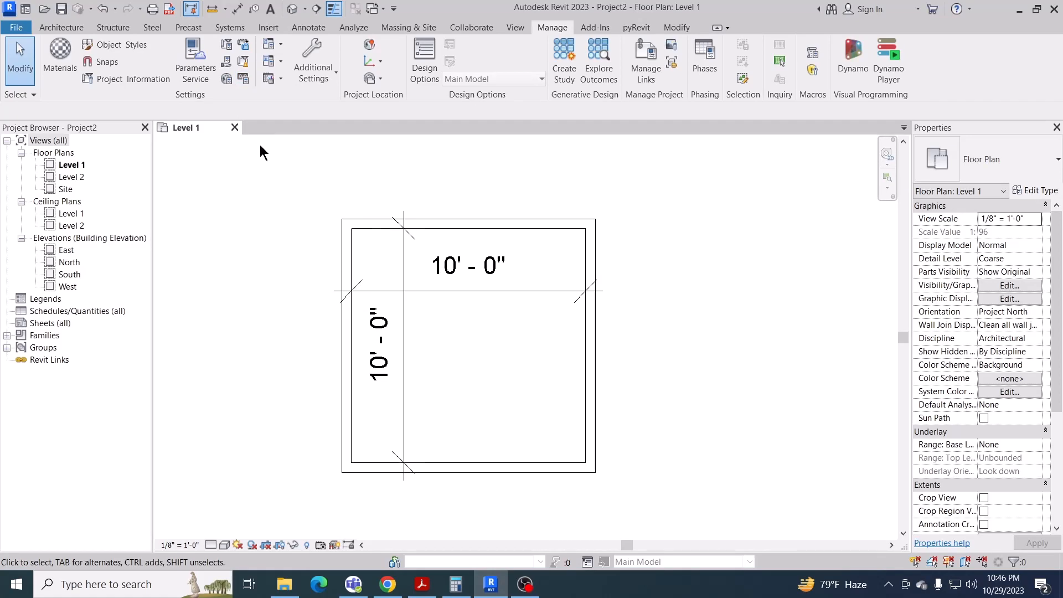
pyautogui.press('u')
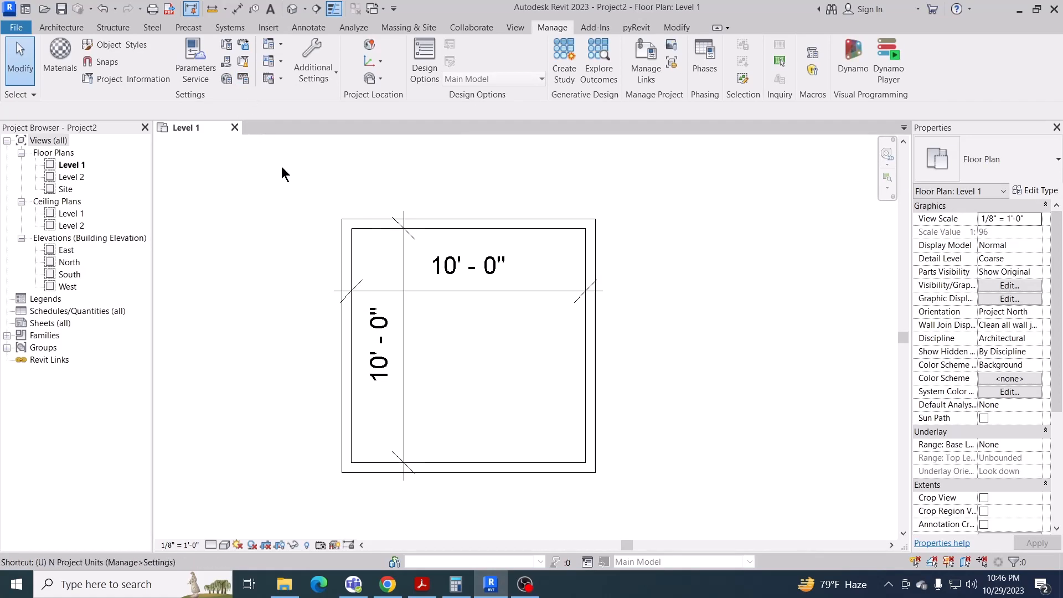
pyautogui.press('n')
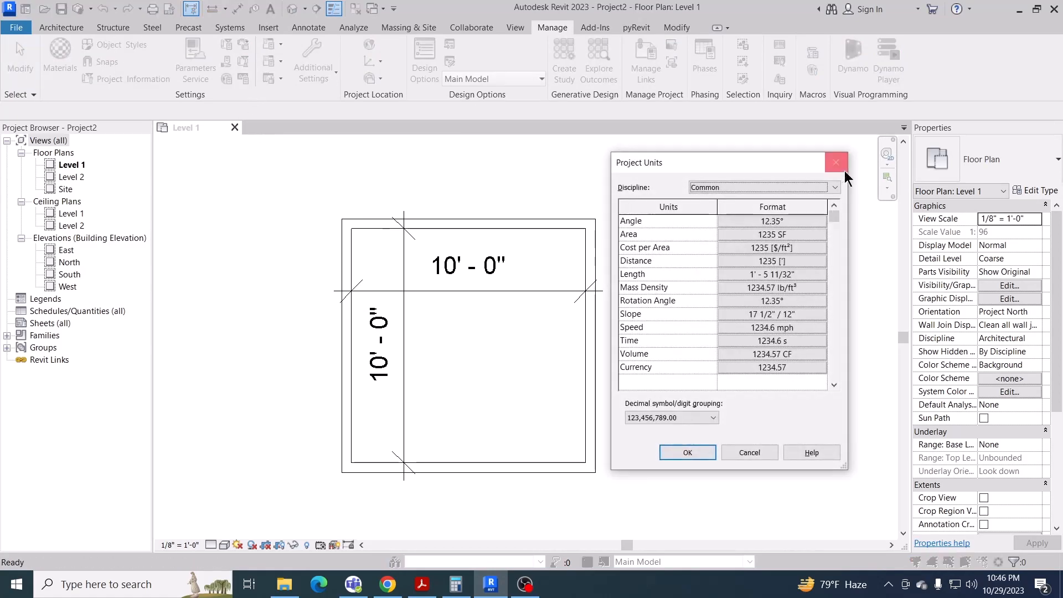
pyautogui.click(834, 165)
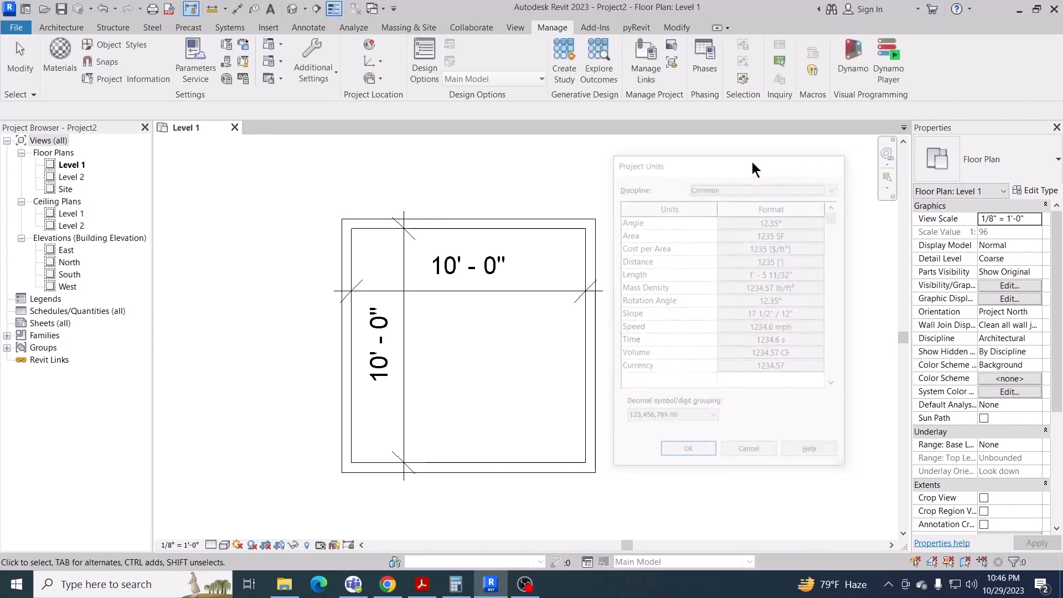
# Step: In the Common project units, set the Length format to Millimeters with rounding to 0 decimal places
pyautogui.click(243, 80)
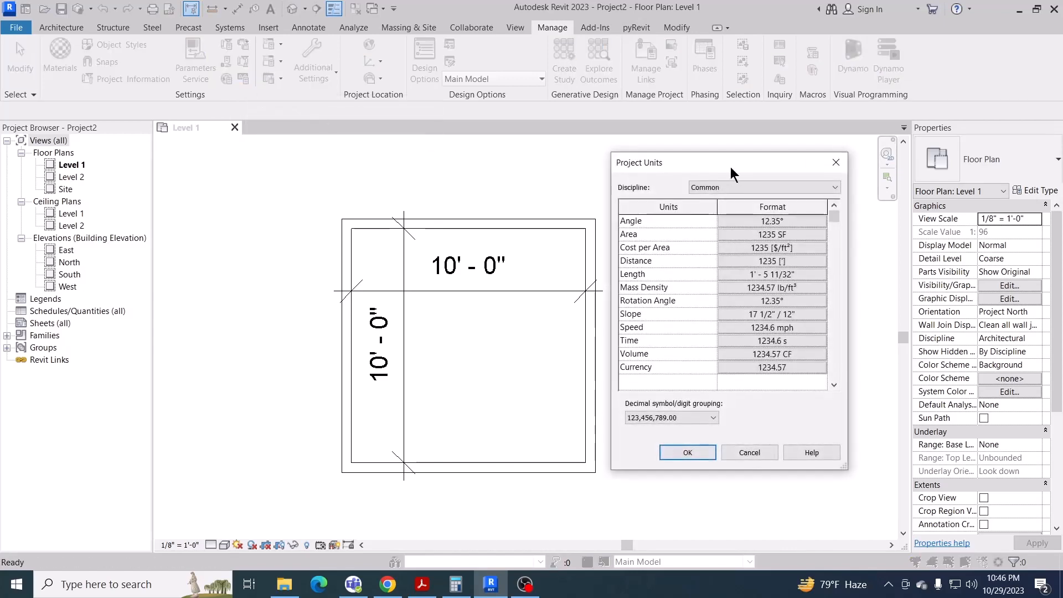
pyautogui.moveTo(723, 161); pyautogui.dragTo(499, 159)
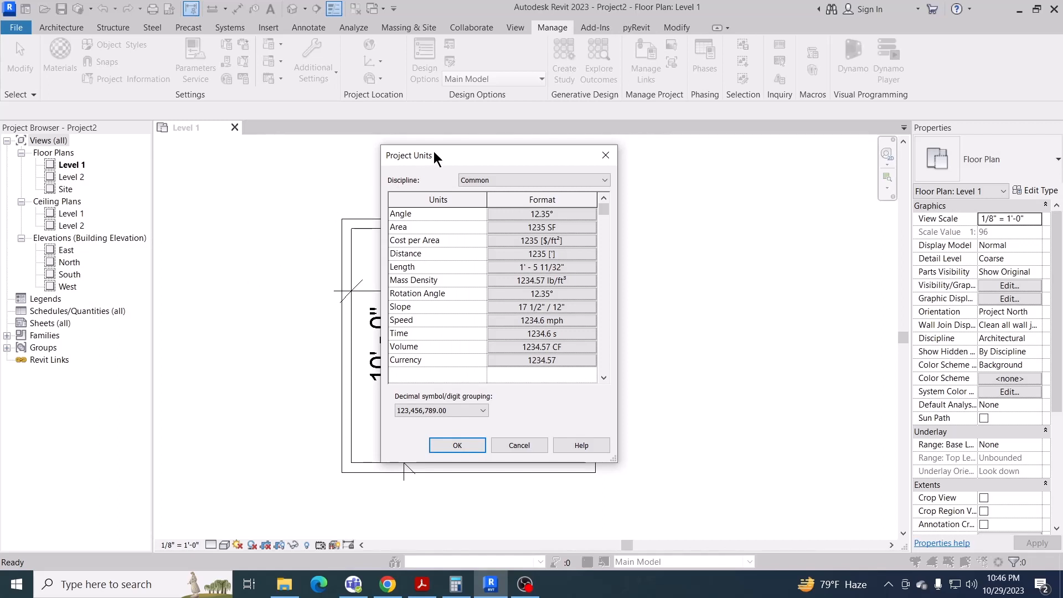
pyautogui.moveTo(435, 159); pyautogui.dragTo(706, 187)
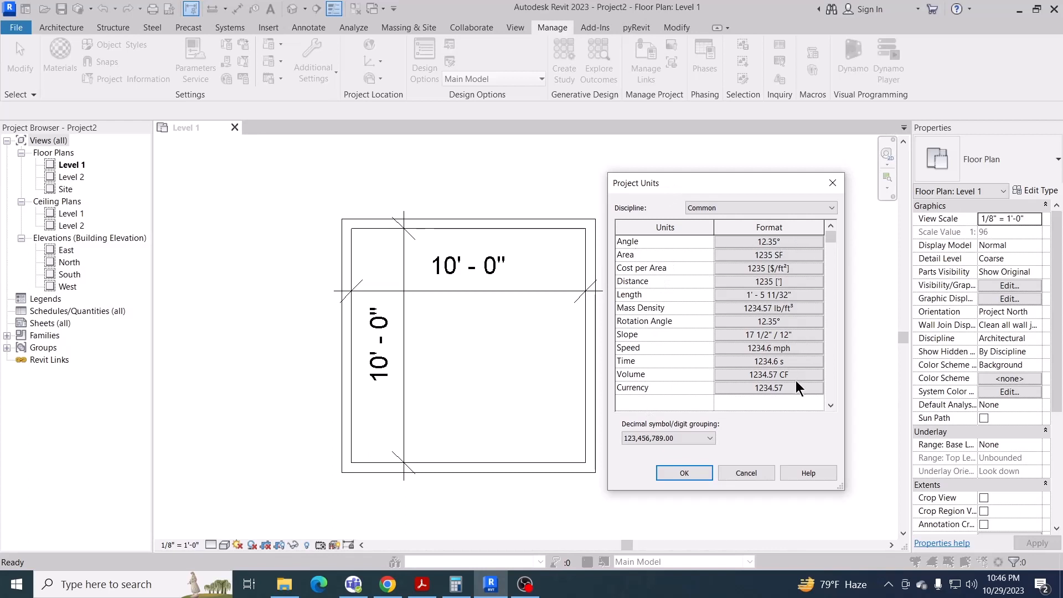
pyautogui.click(784, 207)
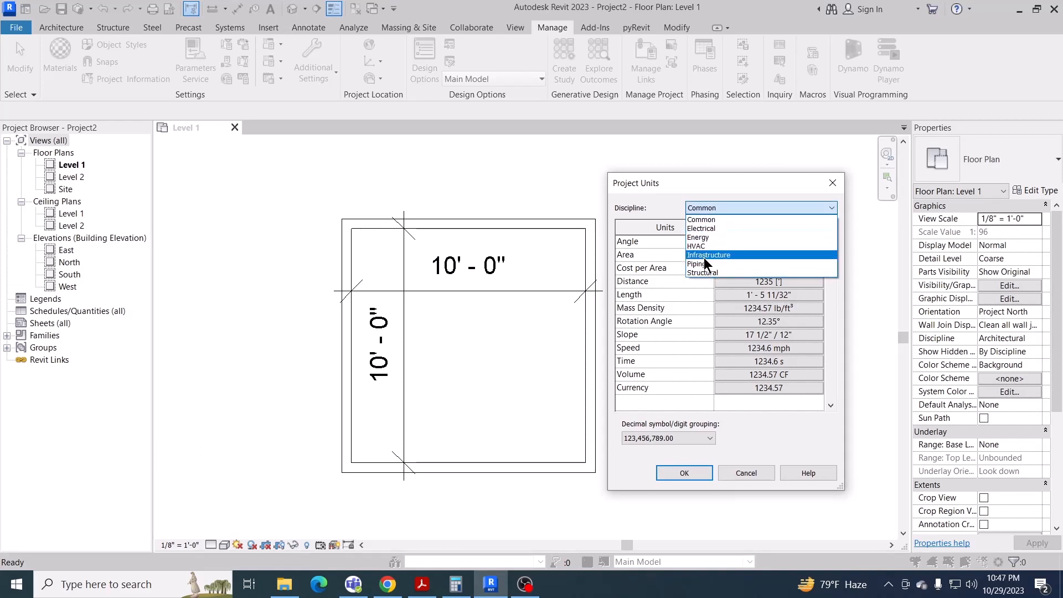
pyautogui.click(719, 207)
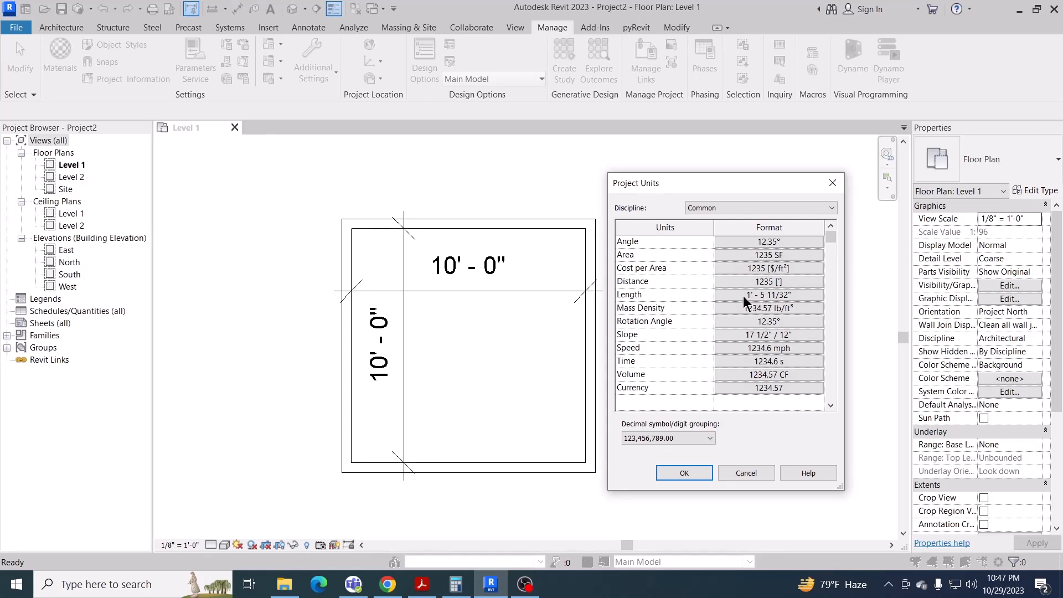
pyautogui.click(766, 301)
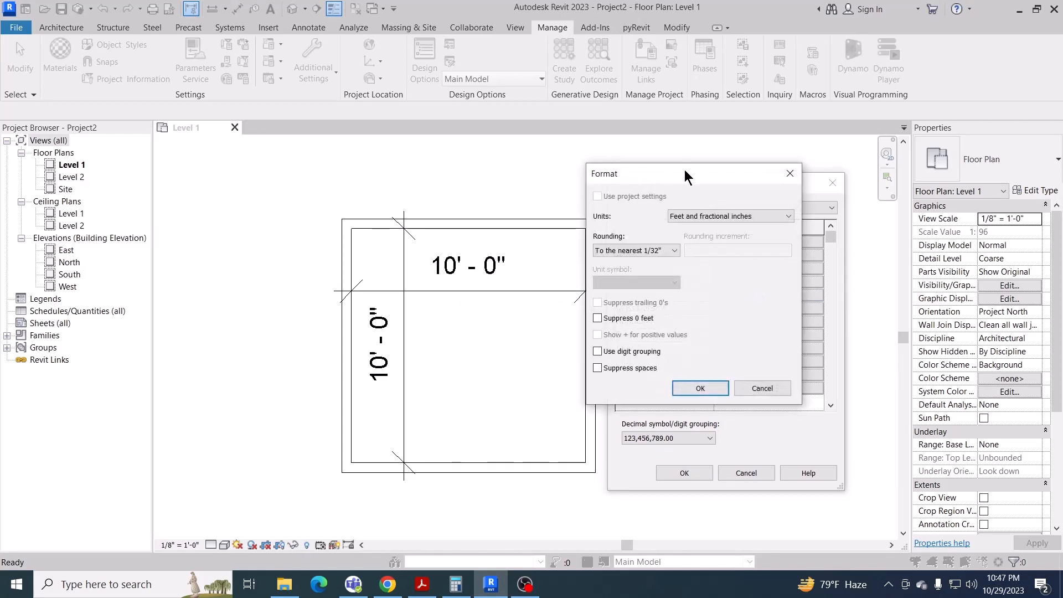
pyautogui.moveTo(685, 170); pyautogui.dragTo(719, 171)
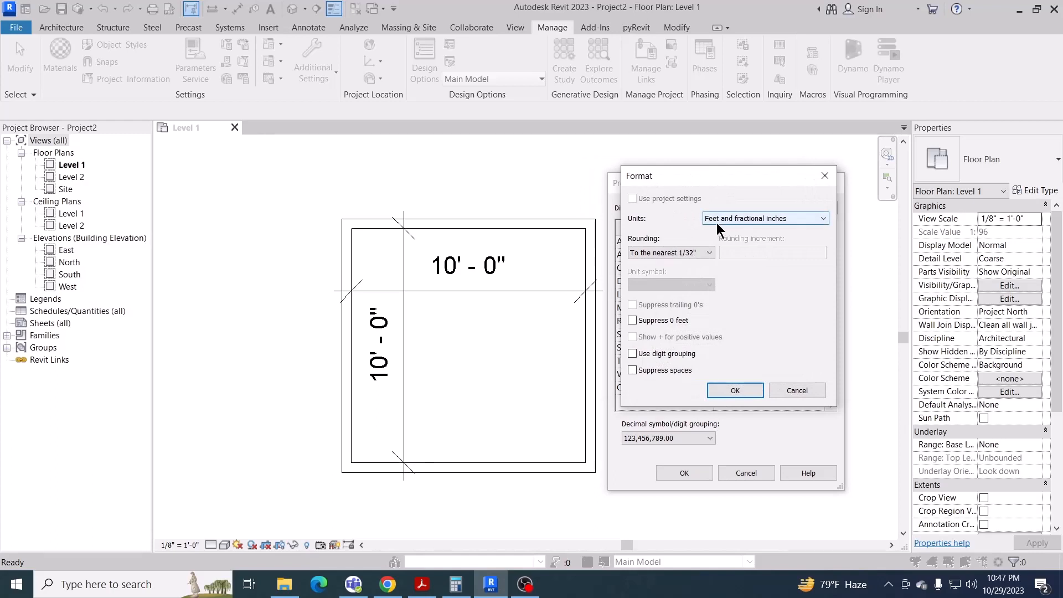
pyautogui.click(746, 220)
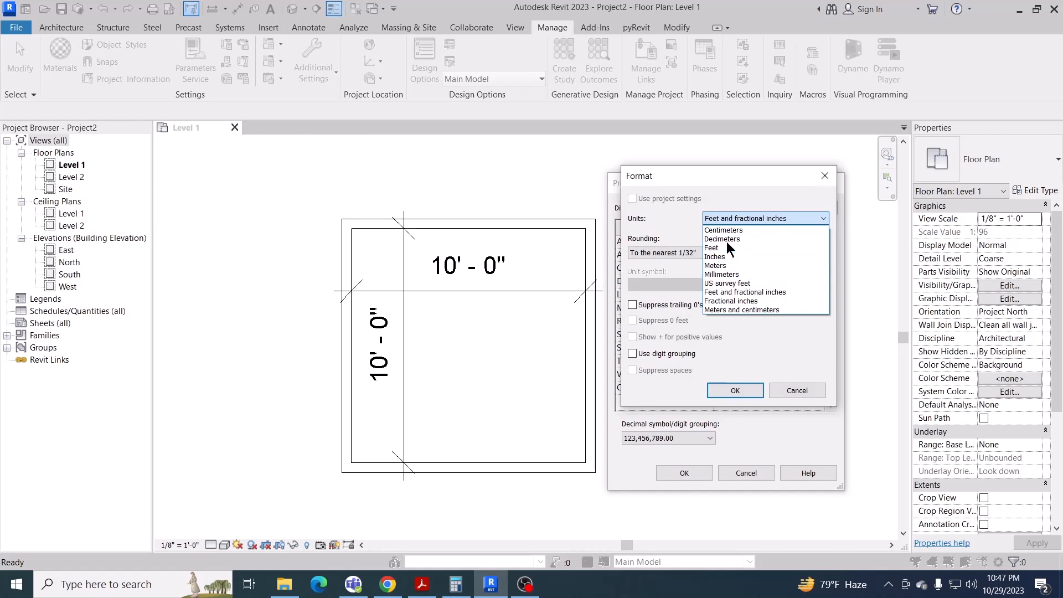
pyautogui.click(722, 274)
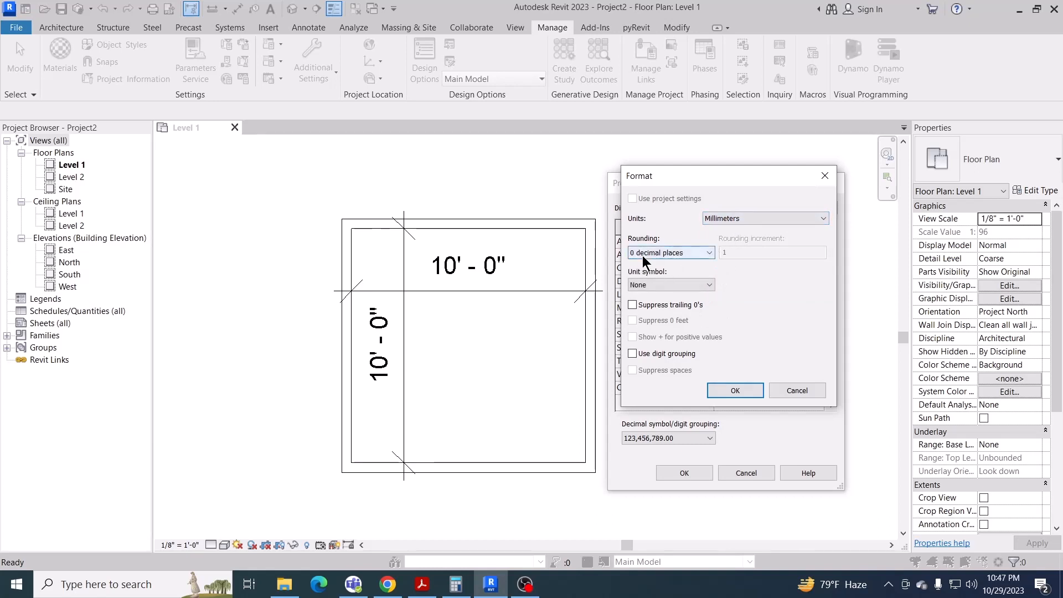
pyautogui.click(666, 253)
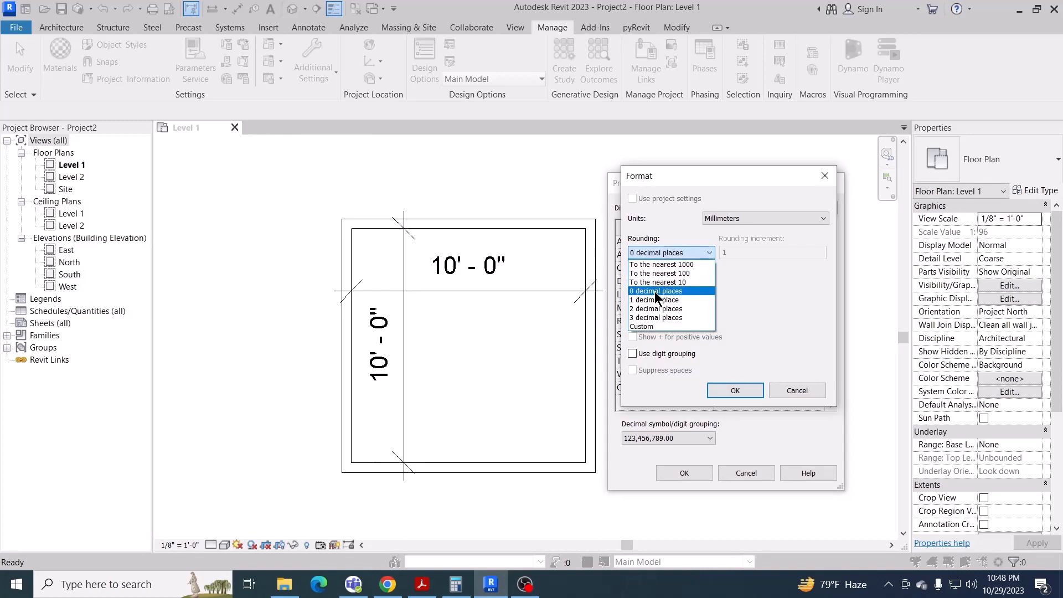
pyautogui.click(654, 291)
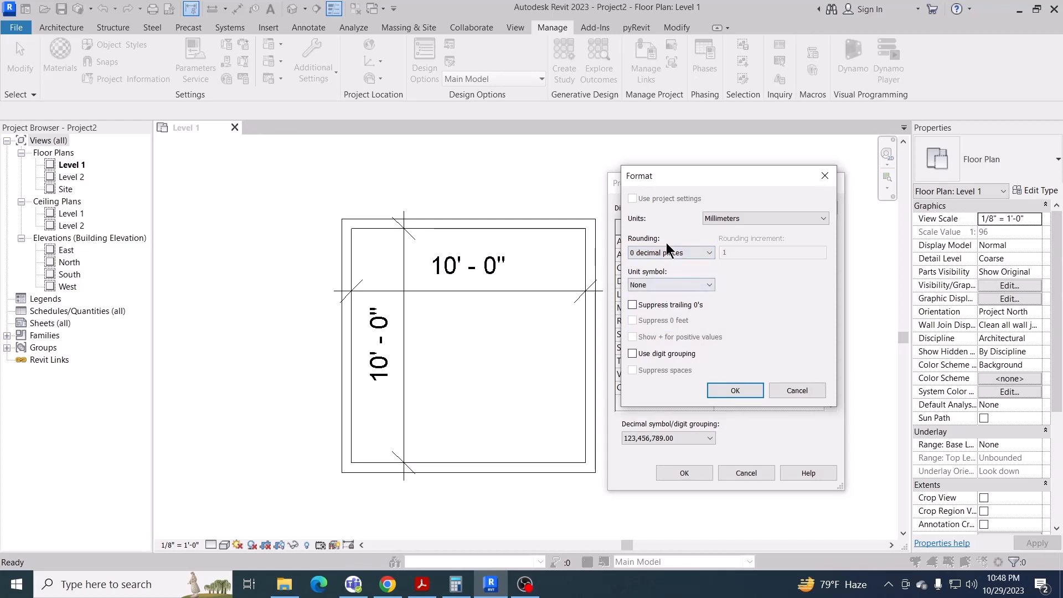
pyautogui.click(736, 391)
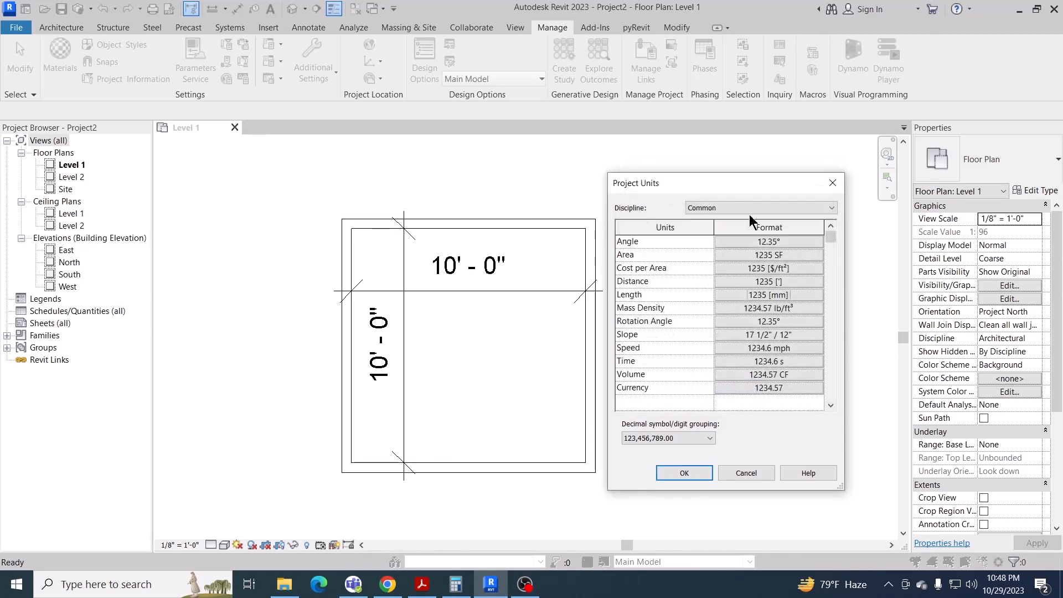
# Step: Set the Distance format to Millimeters with 0 decimal places and apply the project units
pyautogui.click(760, 282)
pyautogui.click(744, 219)
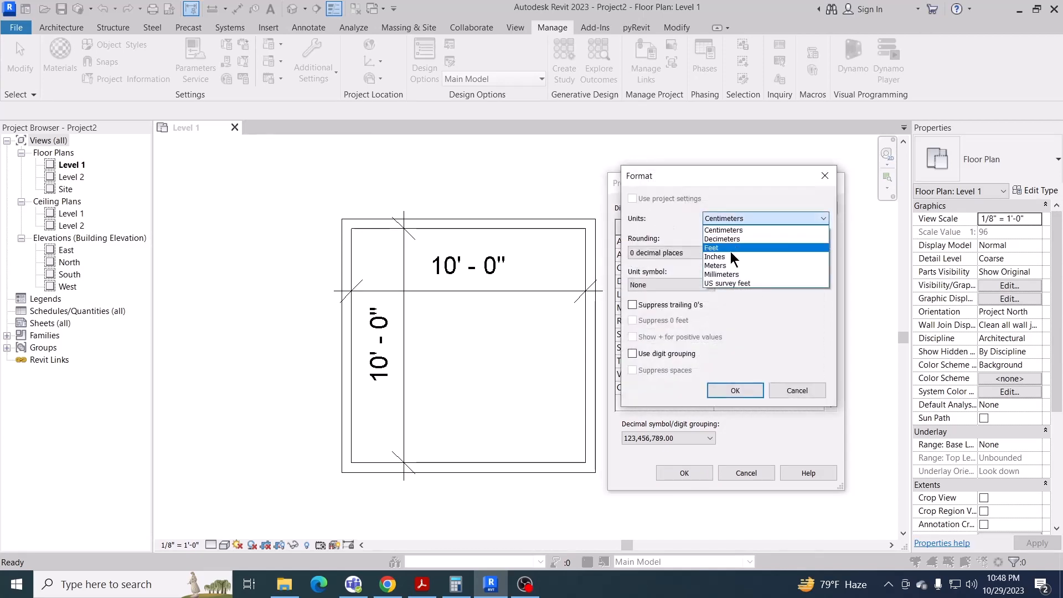
pyautogui.click(725, 274)
pyautogui.click(673, 254)
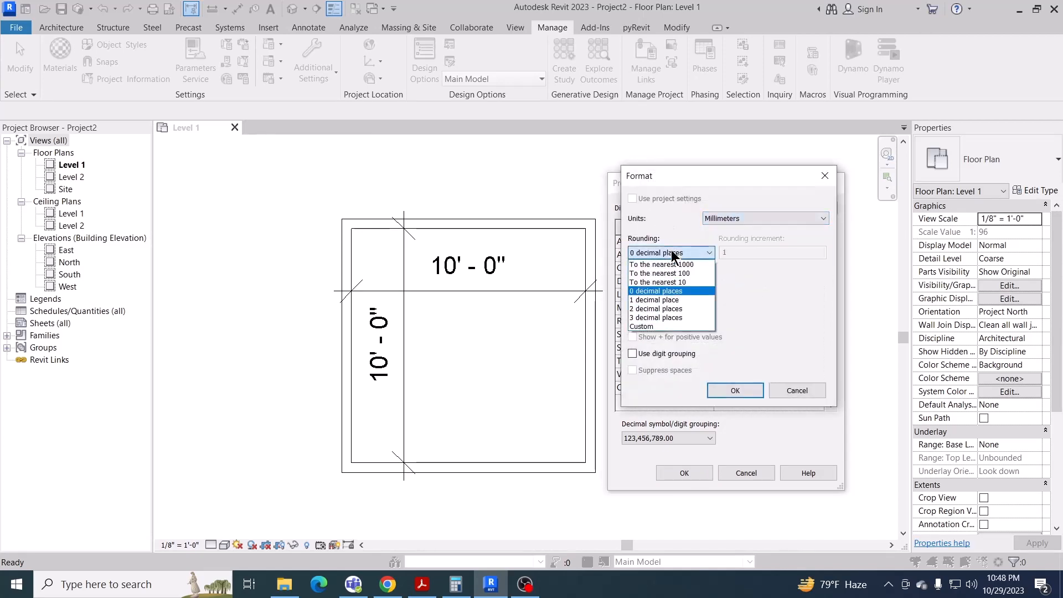
pyautogui.click(657, 292)
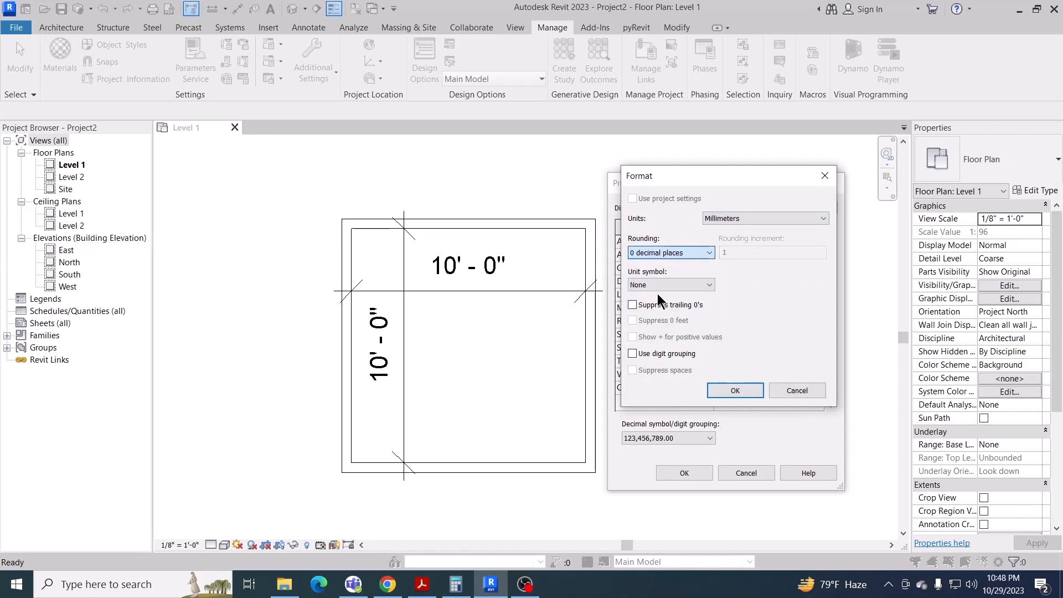
pyautogui.click(736, 388)
pyautogui.click(691, 474)
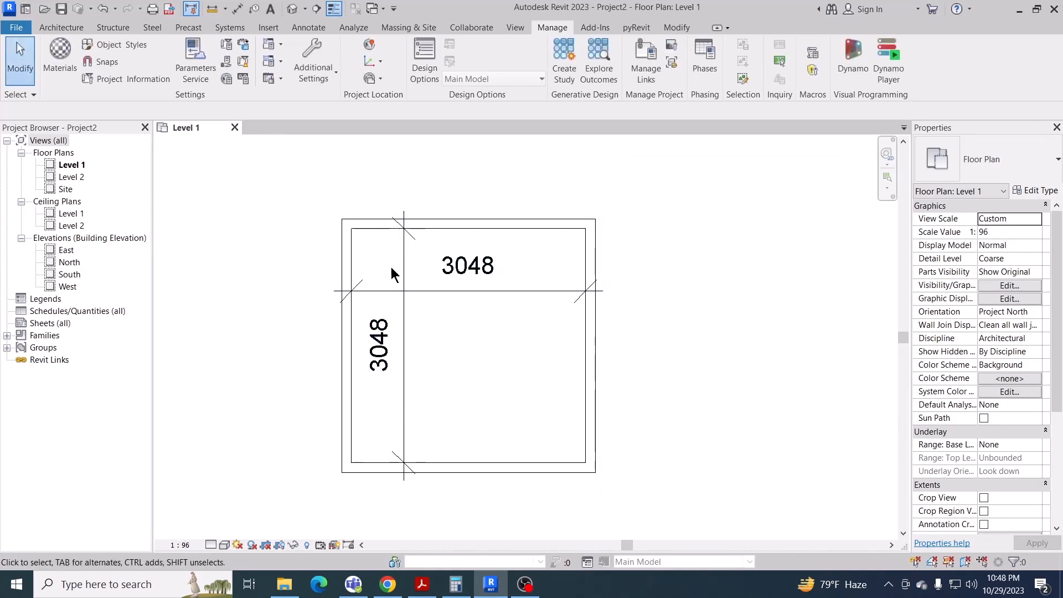
# Step: Add the mm unit symbol to the project's Length format and apply the project units
pyautogui.moveTo(468, 378); pyautogui.dragTo(485, 335, button='middle')
pyautogui.scroll(2, 456, 298)
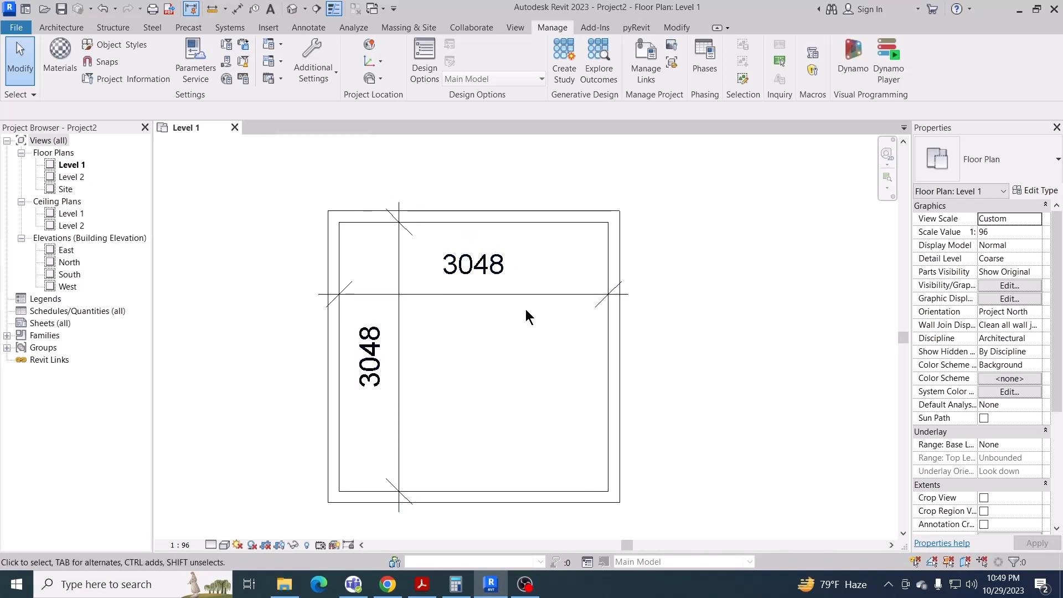
pyautogui.moveTo(526, 309); pyautogui.dragTo(513, 319, button='middle')
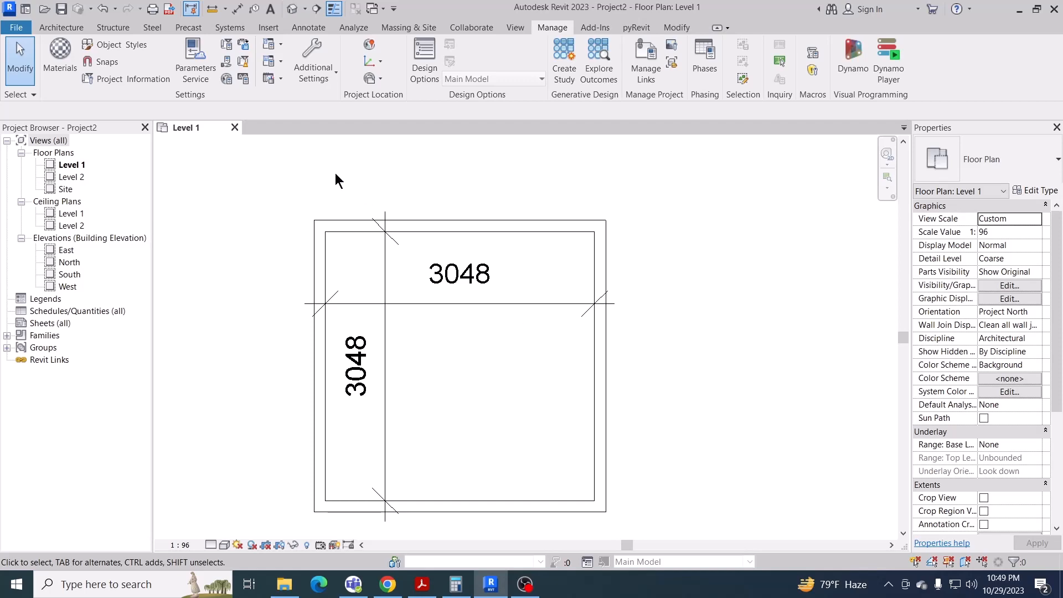
pyautogui.click(243, 79)
pyautogui.moveTo(662, 181); pyautogui.dragTo(668, 176)
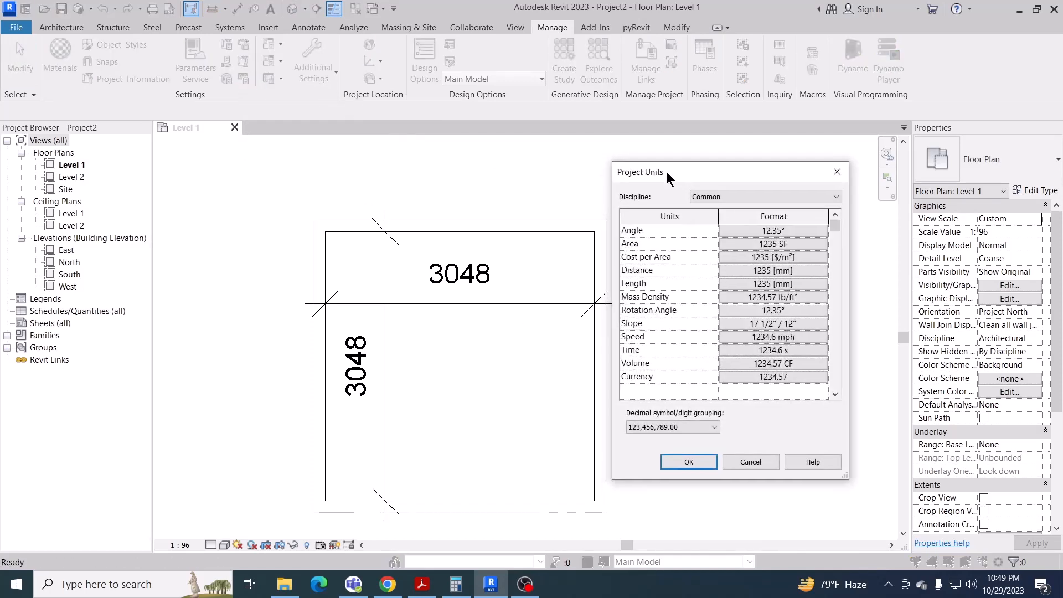
pyautogui.click(778, 284)
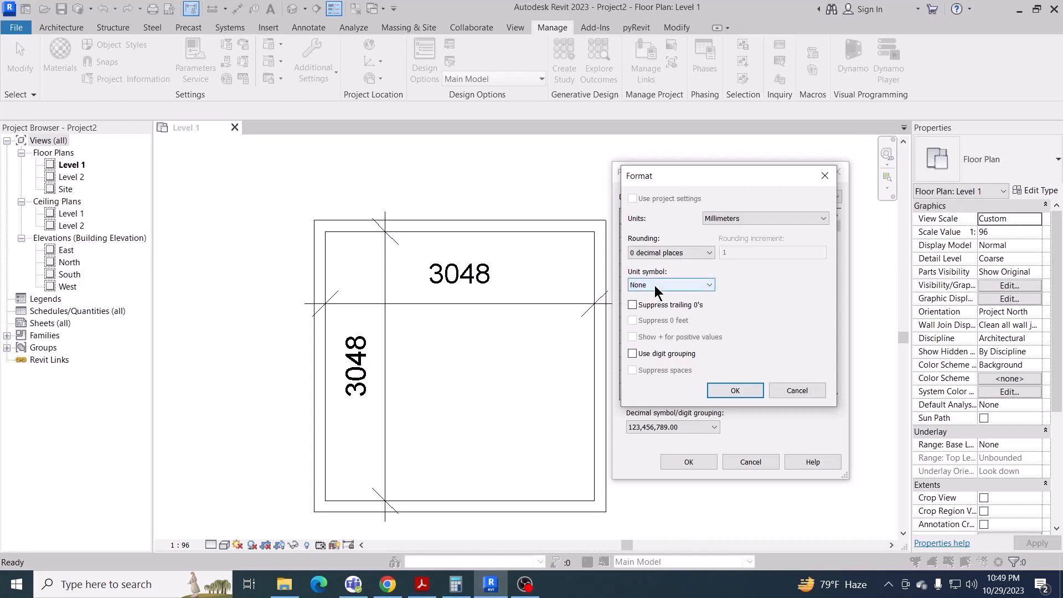
pyautogui.click(654, 284)
pyautogui.click(643, 304)
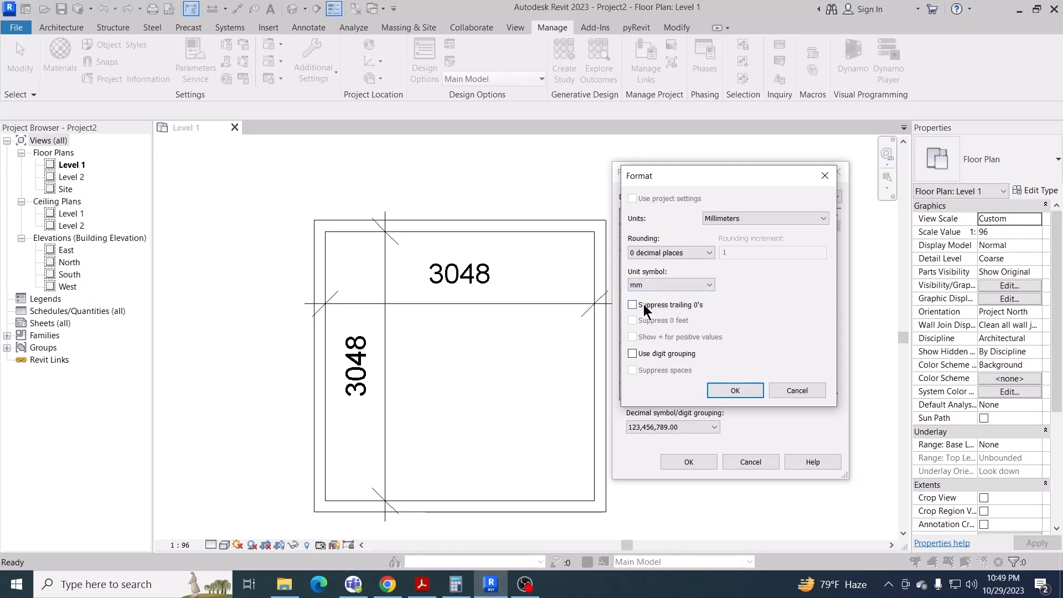
pyautogui.click(731, 392)
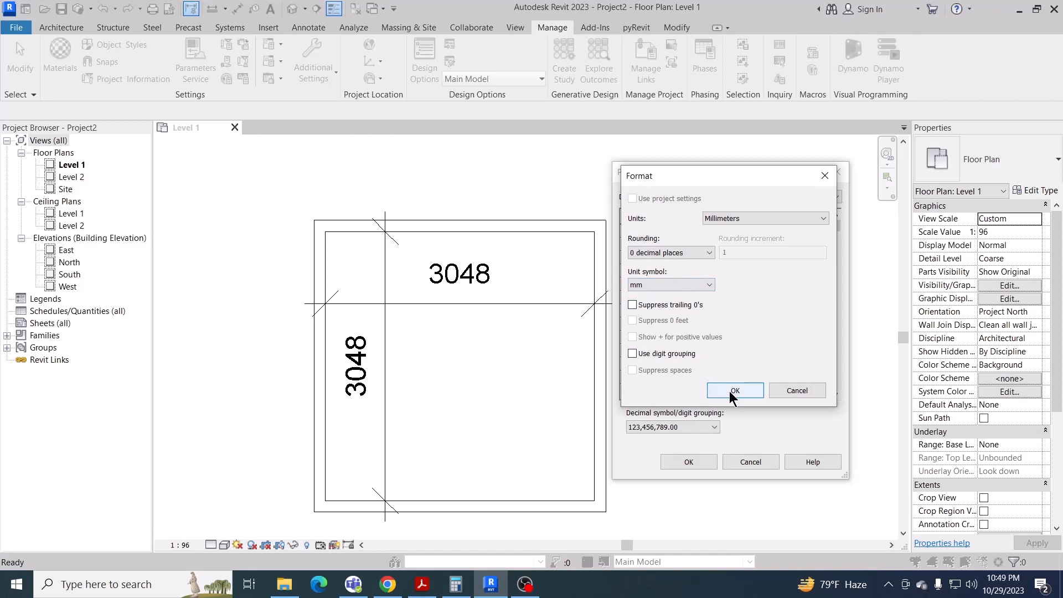
pyautogui.click(730, 391)
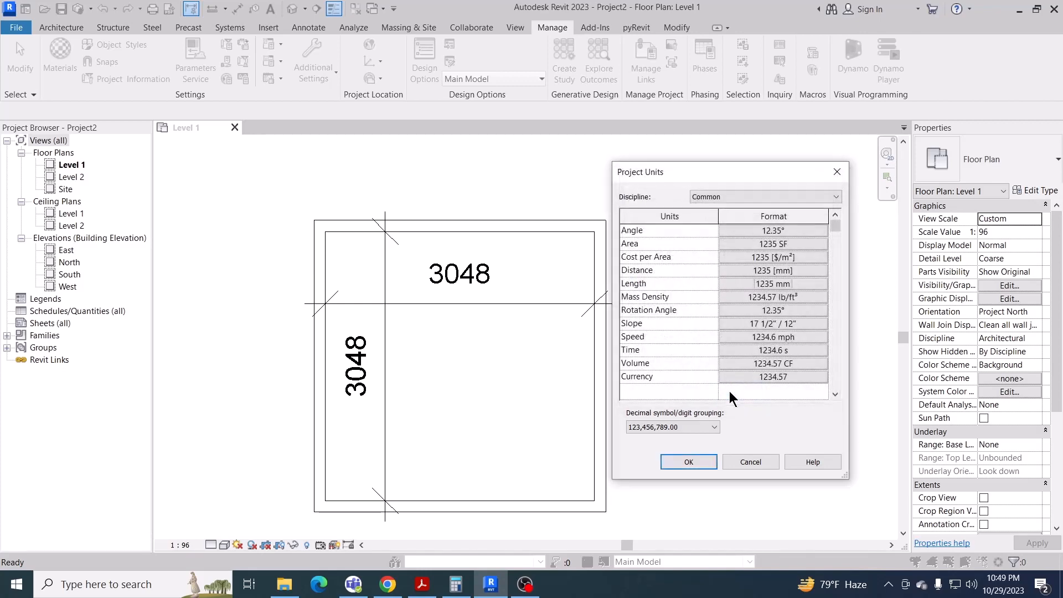
pyautogui.click(687, 462)
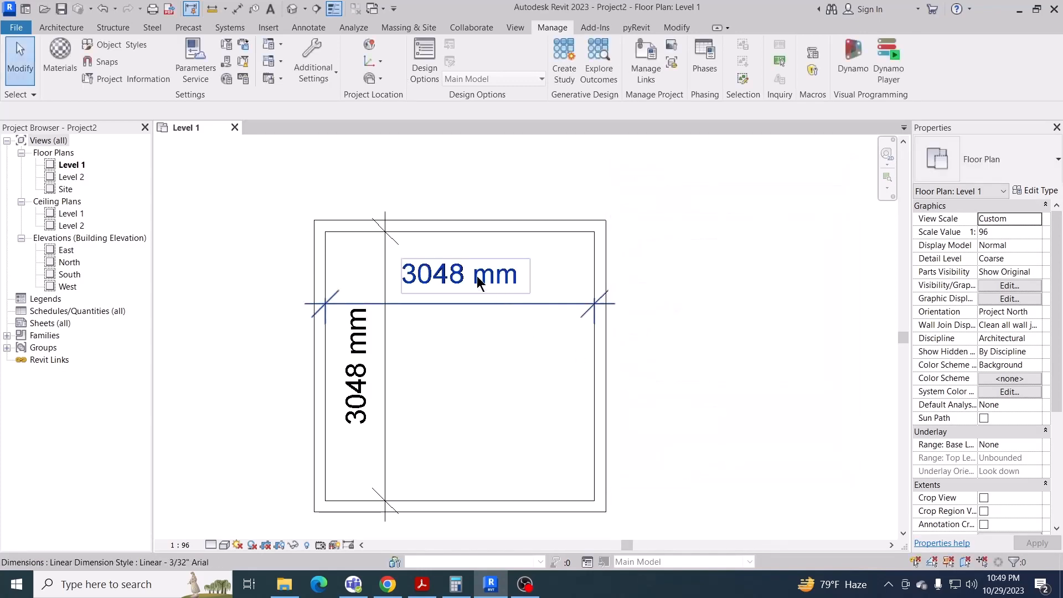
# Step: Place a Single-Flush 36" x 84" door in the room's right wall, swinging inward, centred about 600 mm from the lower wall's centreline
pyautogui.moveTo(479, 406)
pyautogui.mouseDown(button='middle')
pyautogui.moveTo(494, 401)
pyautogui.moveTo(508, 361)
pyautogui.moveTo(497, 344)
pyautogui.mouseUp(button='middle')
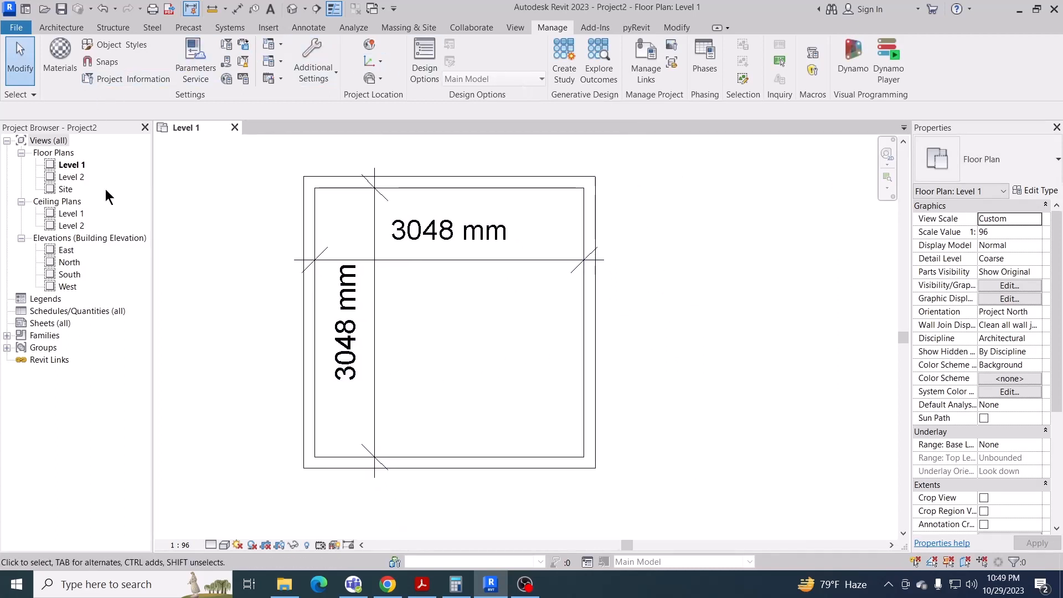
pyautogui.moveTo(450, 349); pyautogui.dragTo(447, 368, button='middle')
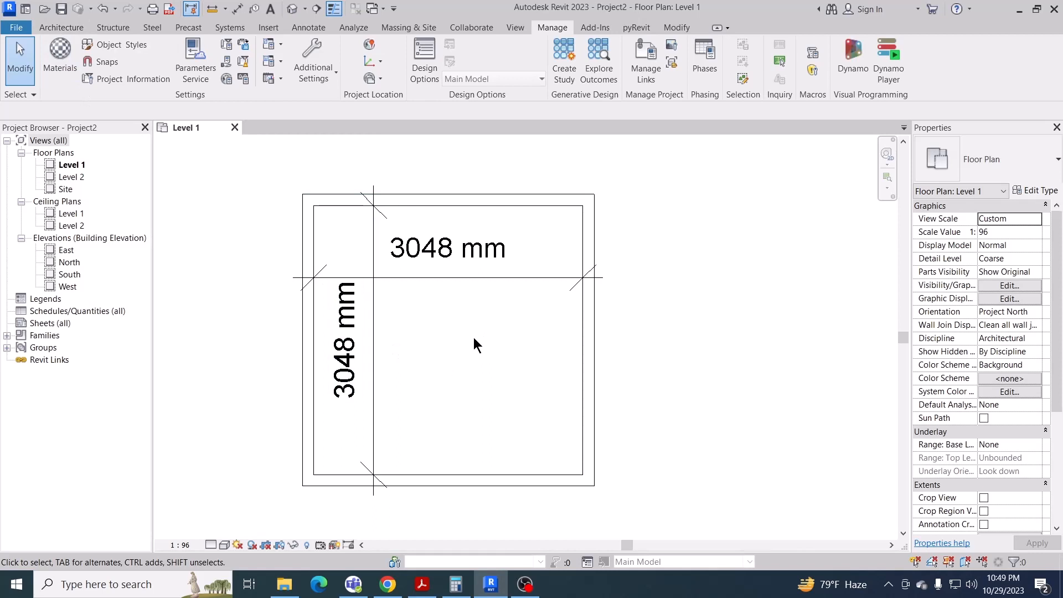
pyautogui.click(65, 27)
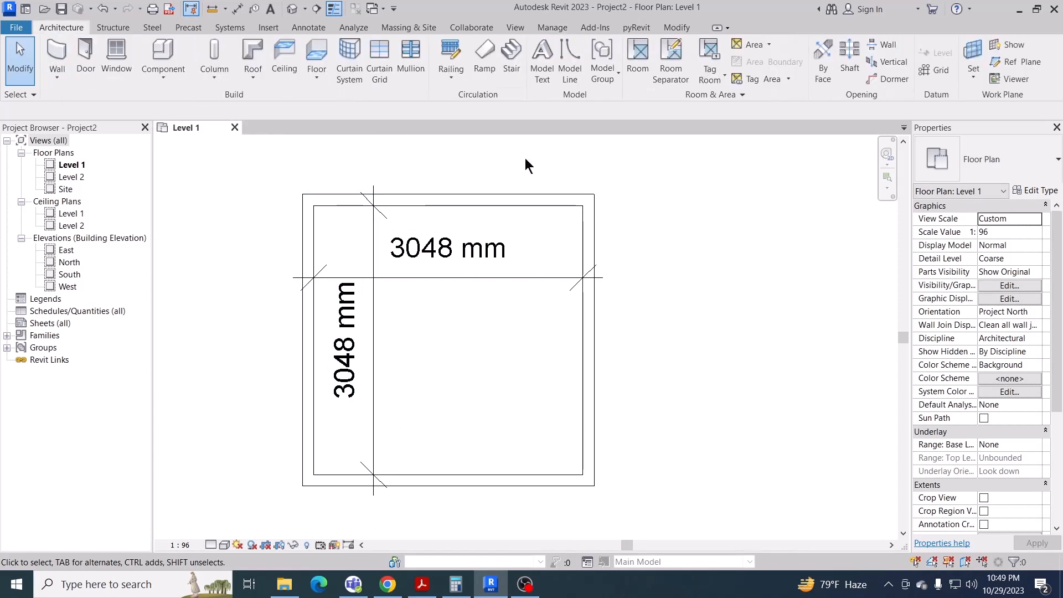
pyautogui.click(84, 65)
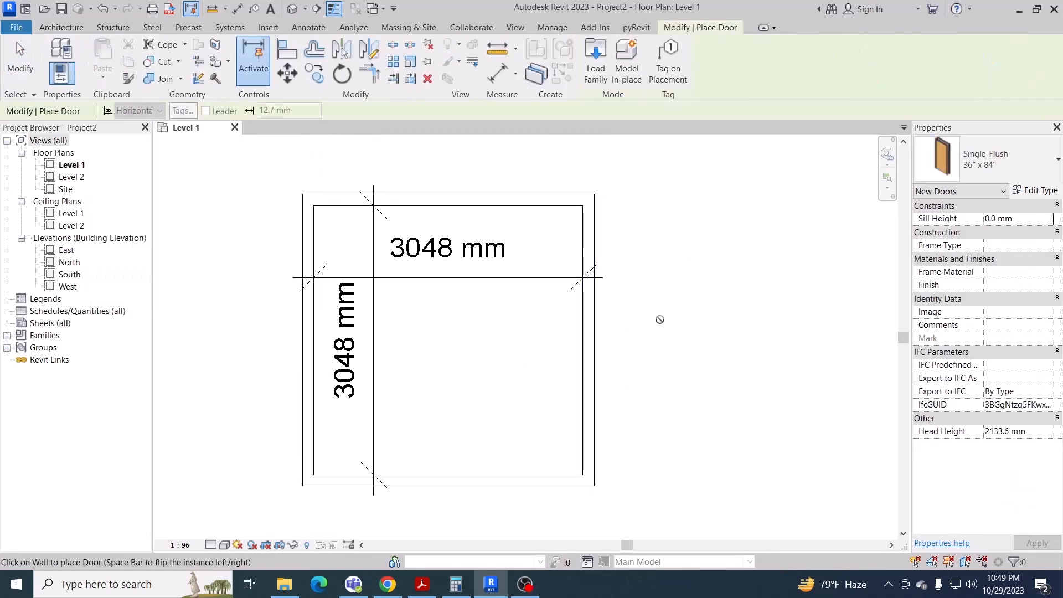
pyautogui.moveTo(660, 329); pyautogui.dragTo(666, 304, button='middle')
pyautogui.click(960, 170)
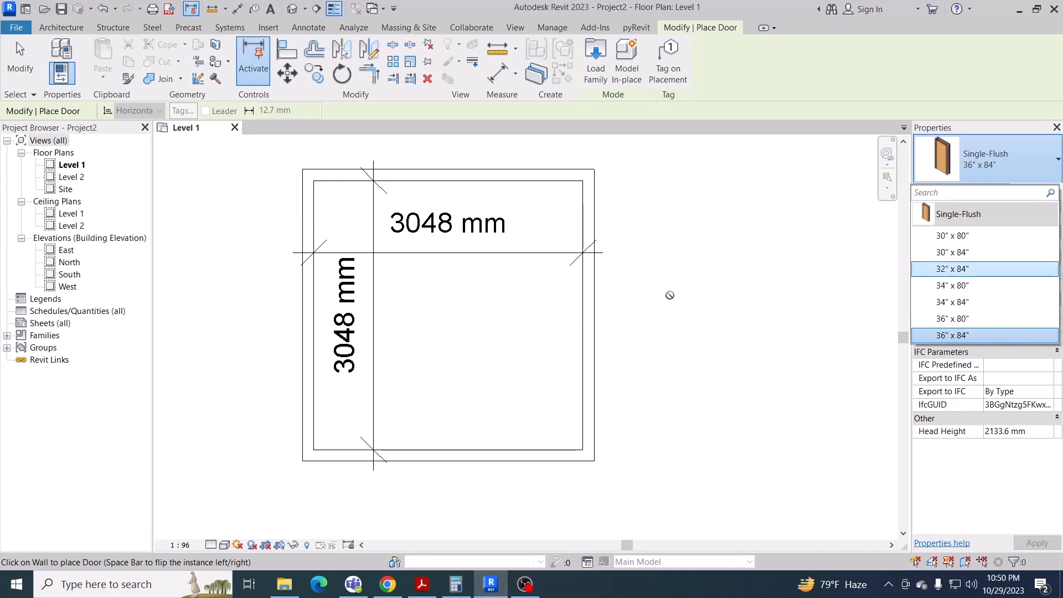
pyautogui.click(948, 336)
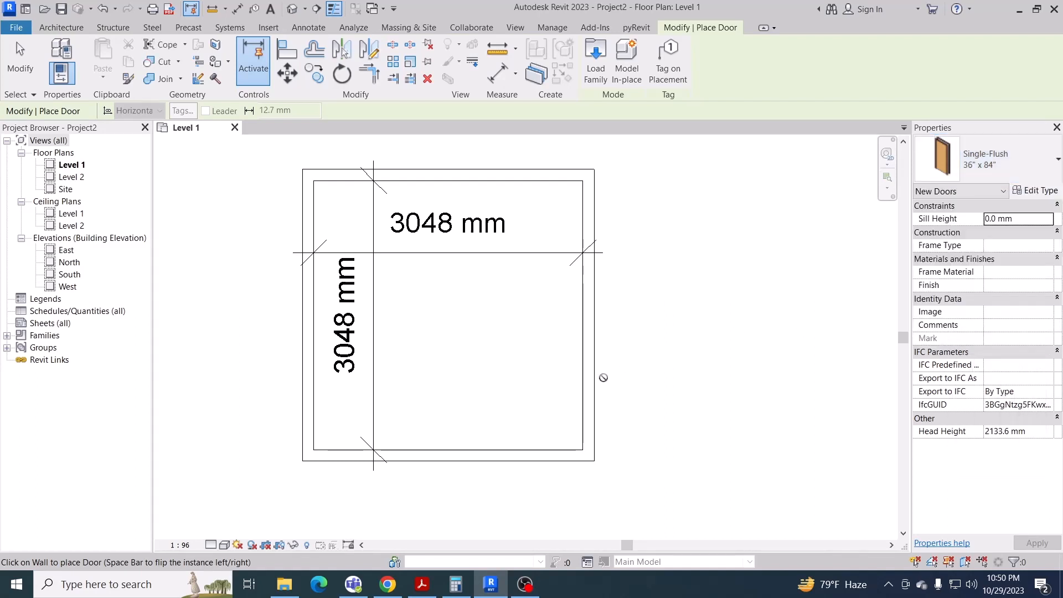
pyautogui.moveTo(568, 405); pyautogui.dragTo(581, 394, button='middle')
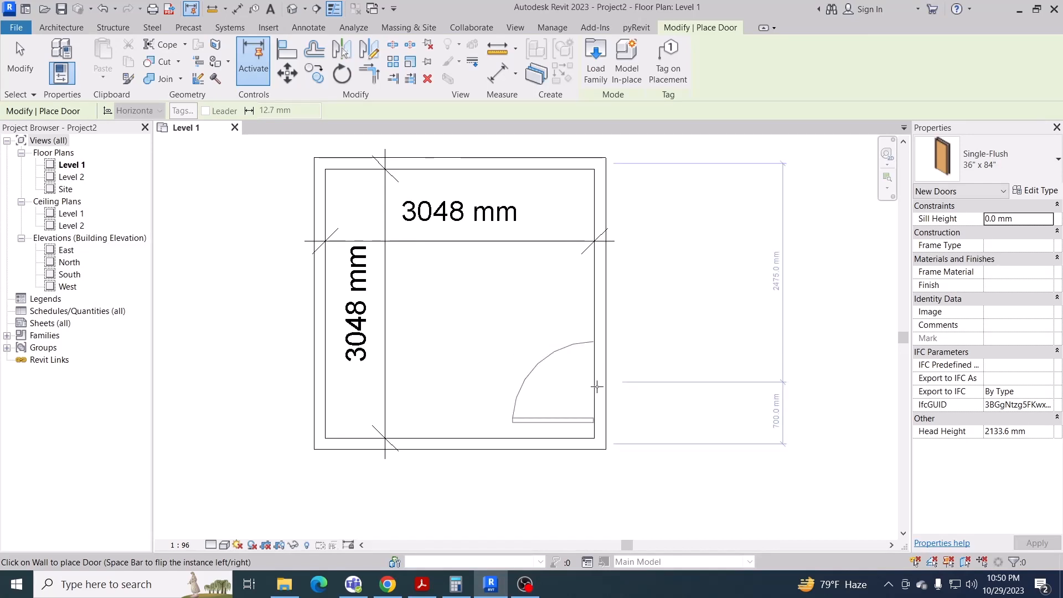
pyautogui.press('space')
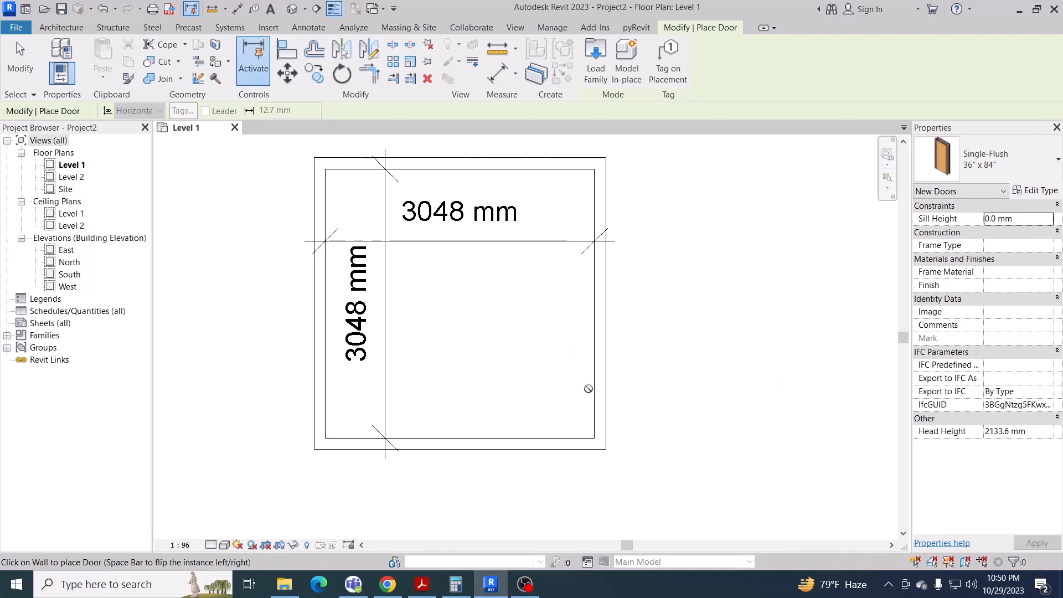
pyautogui.click(593, 389)
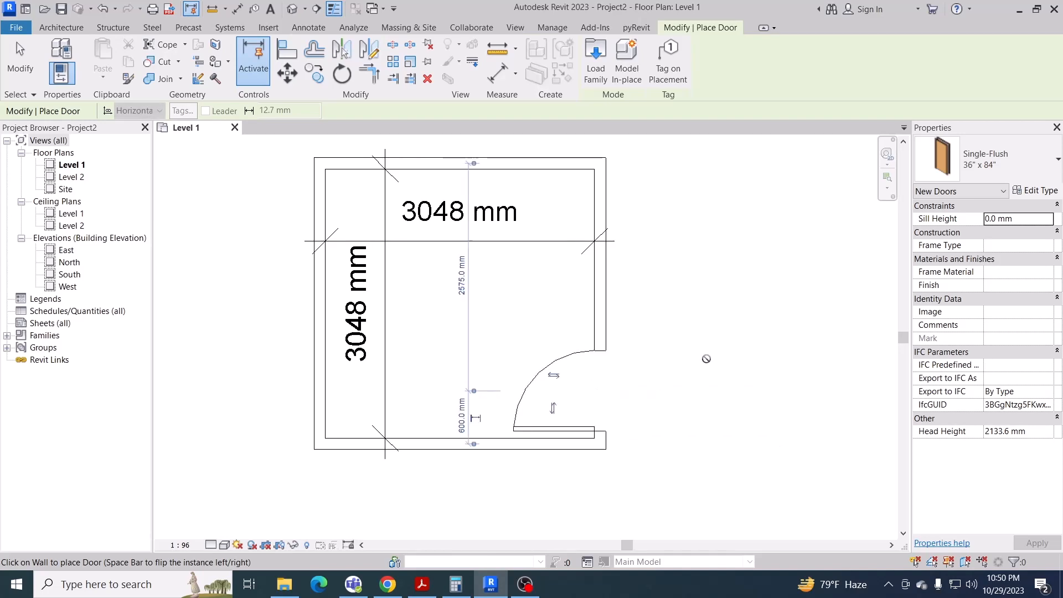
pyautogui.press('Escape')
pyautogui.press('Escape')
# Step: Duplicate the placed door's type under the name 914mmx 2133mm and apply it to the door
pyautogui.click(551, 367)
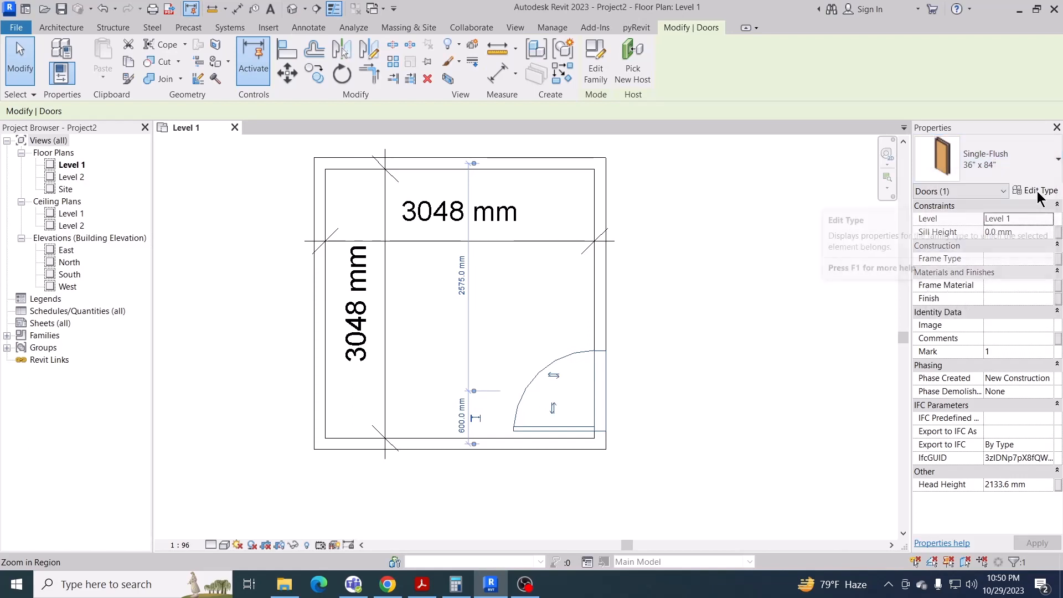
pyautogui.click(1044, 193)
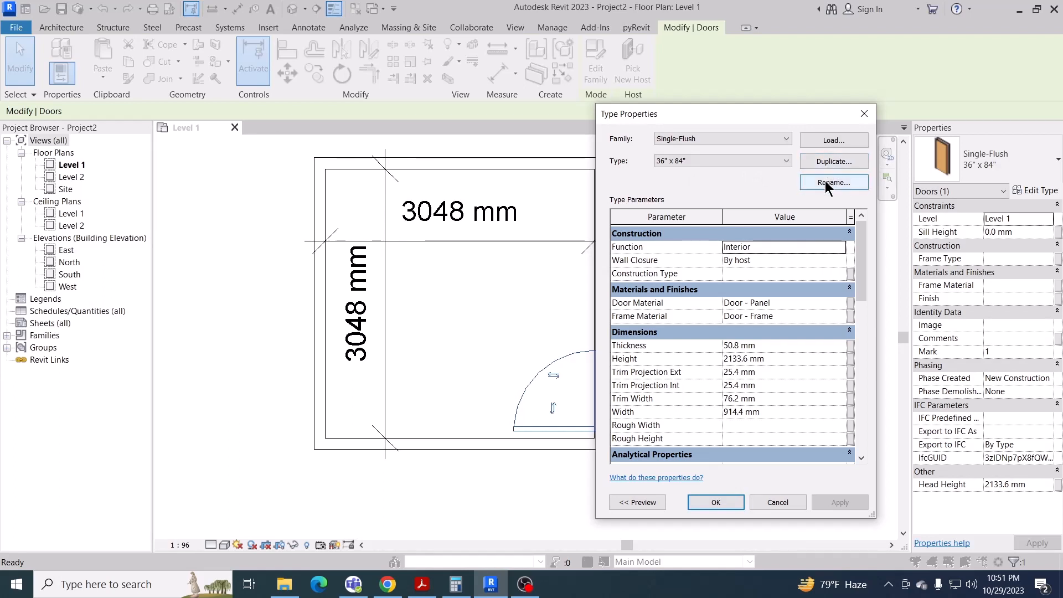
pyautogui.click(829, 159)
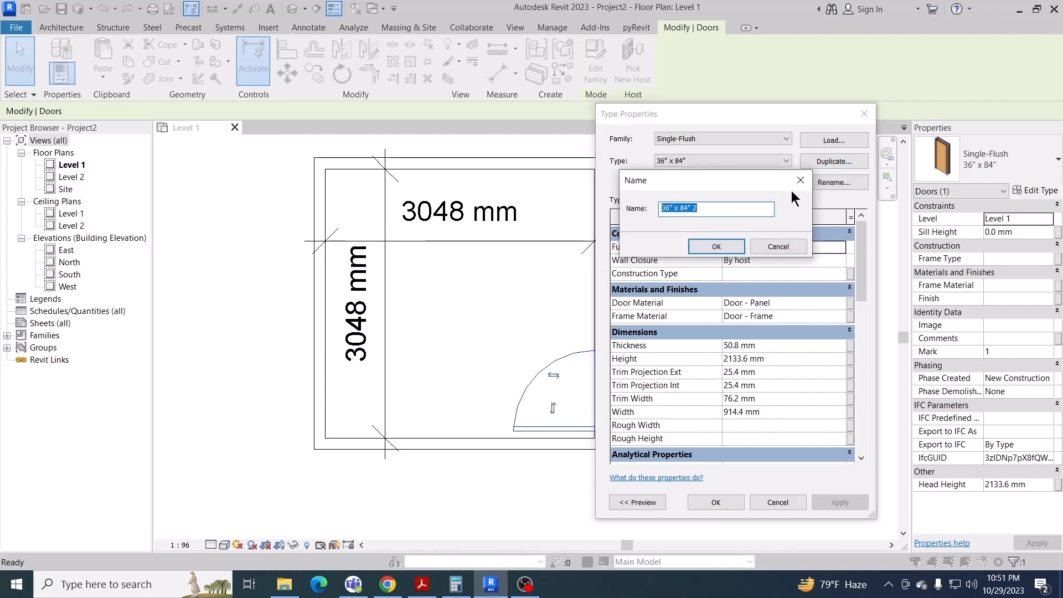
pyautogui.moveTo(749, 181); pyautogui.dragTo(772, 142)
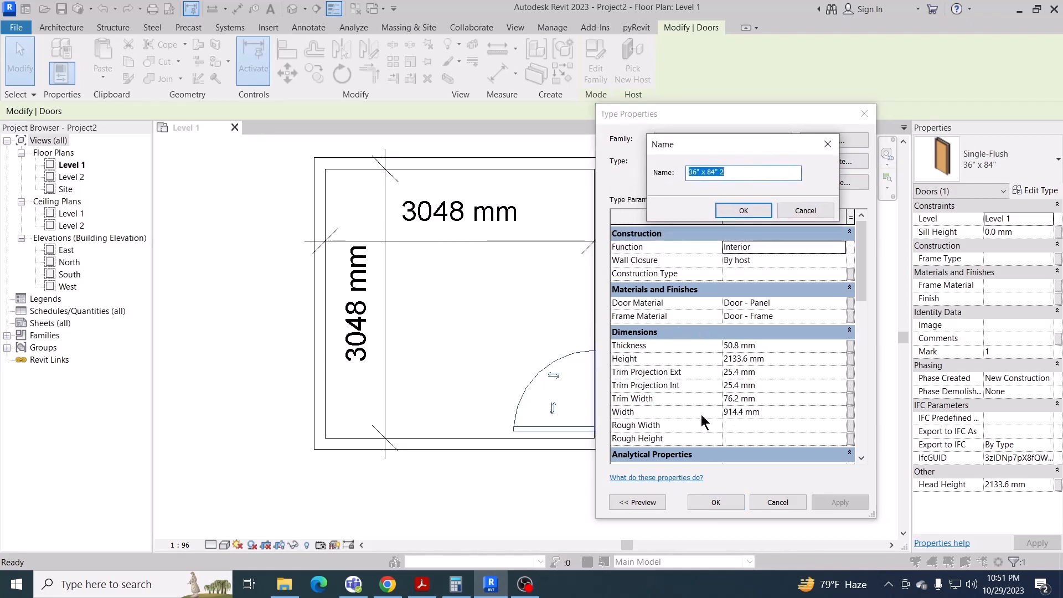
pyautogui.moveTo(702, 174); pyautogui.dragTo(655, 186)
pyautogui.write('914')
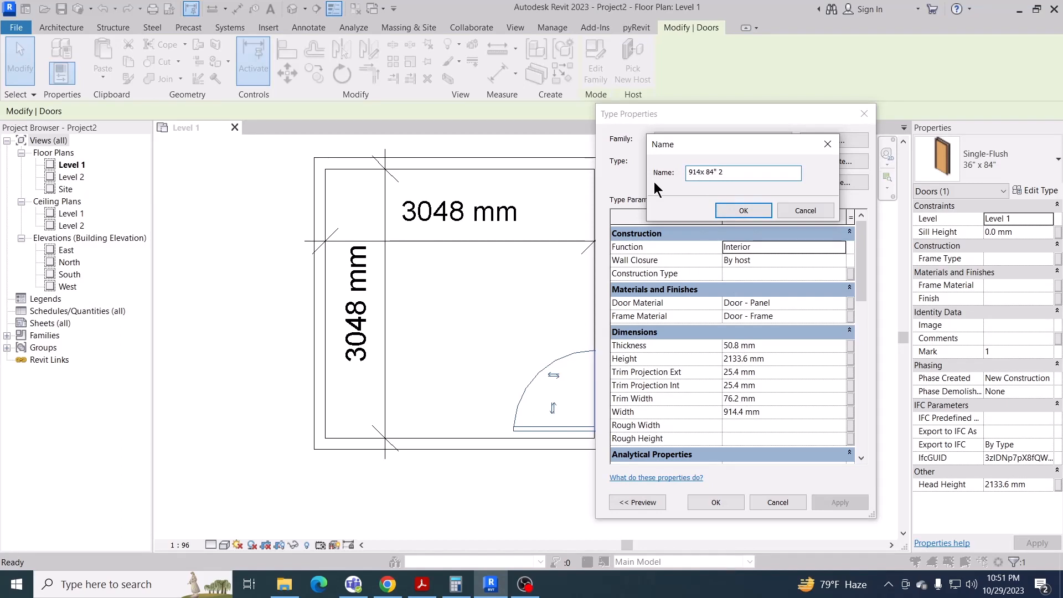
pyautogui.write('mm')
pyautogui.moveTo(739, 175); pyautogui.dragTo(723, 177)
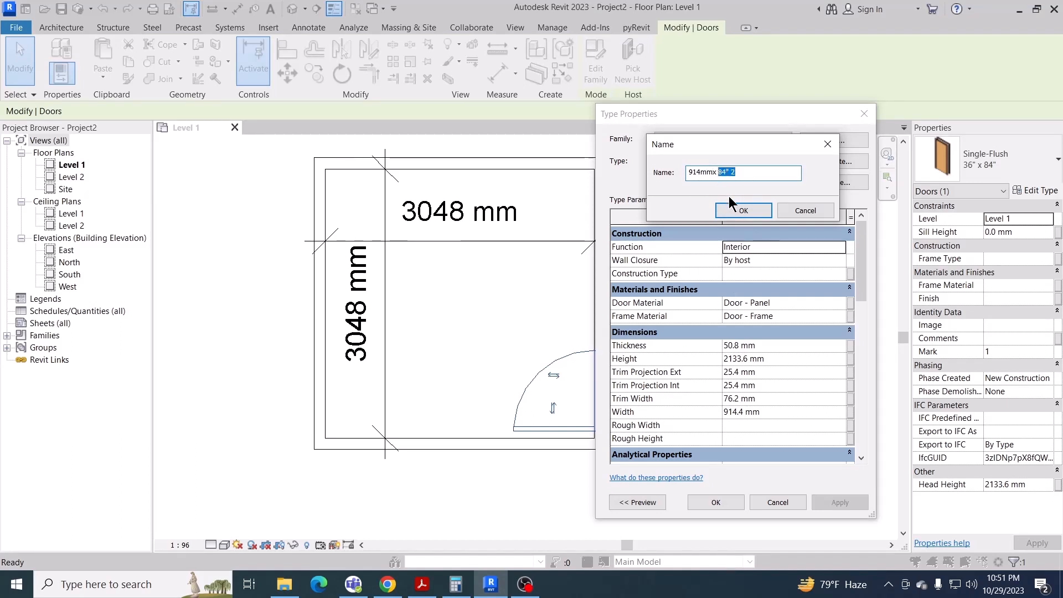
pyautogui.write('2133')
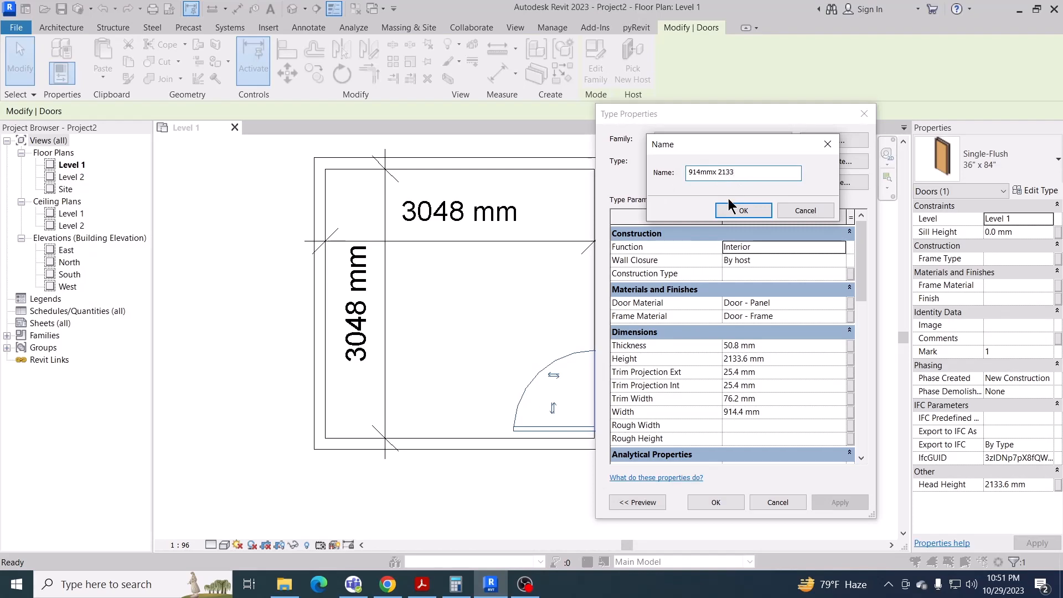
pyautogui.write('mm')
pyautogui.click(743, 212)
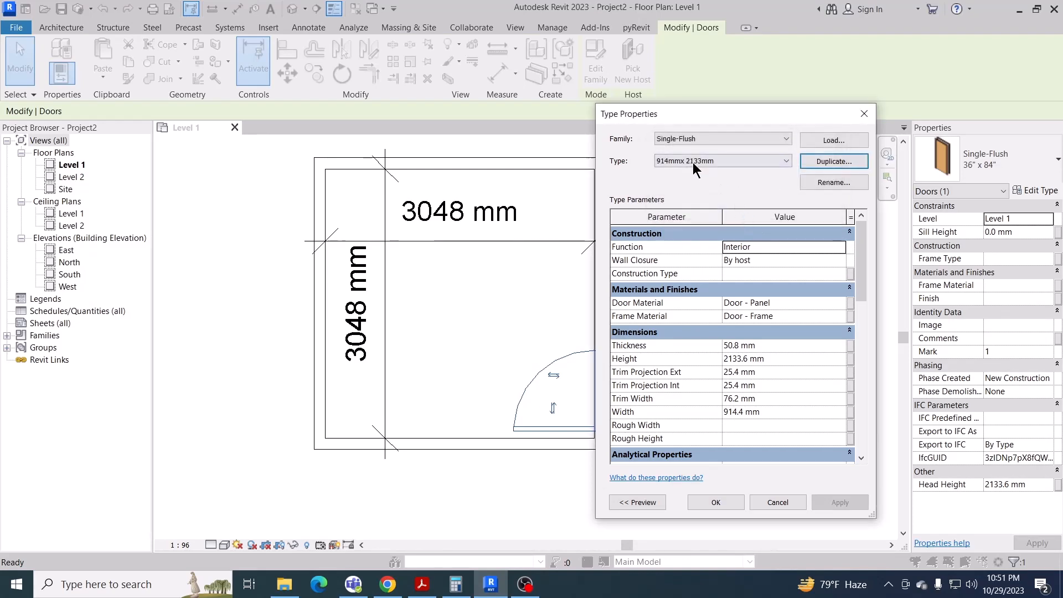
pyautogui.click(715, 503)
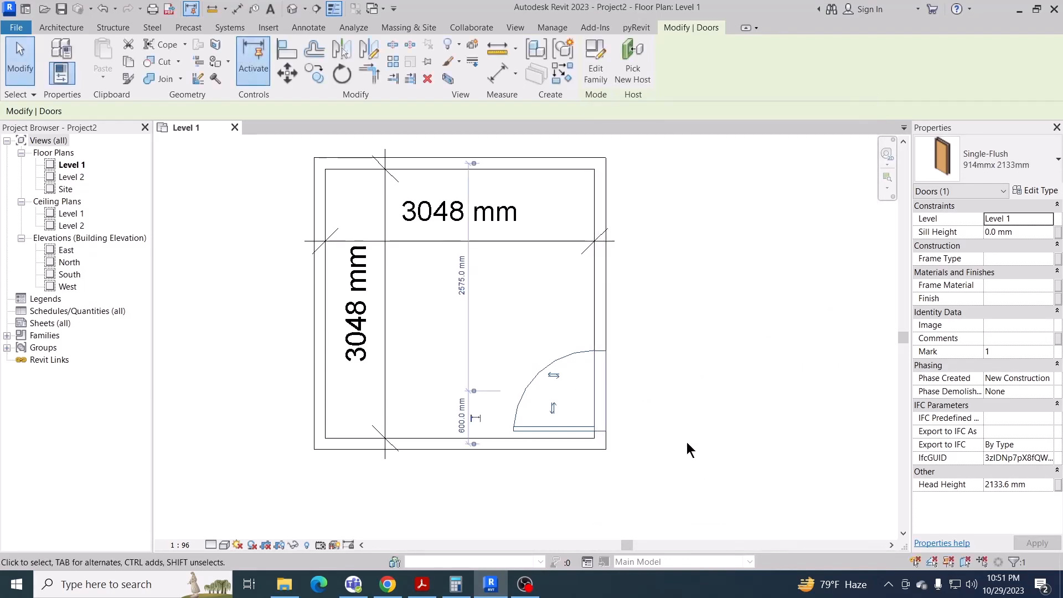
# Step: Use Create Similar on the door to place a second 914mmx 2133mm door in the lower wall, about 1400 mm from the left wall's centreline
pyautogui.click(687, 442)
pyautogui.click(557, 370)
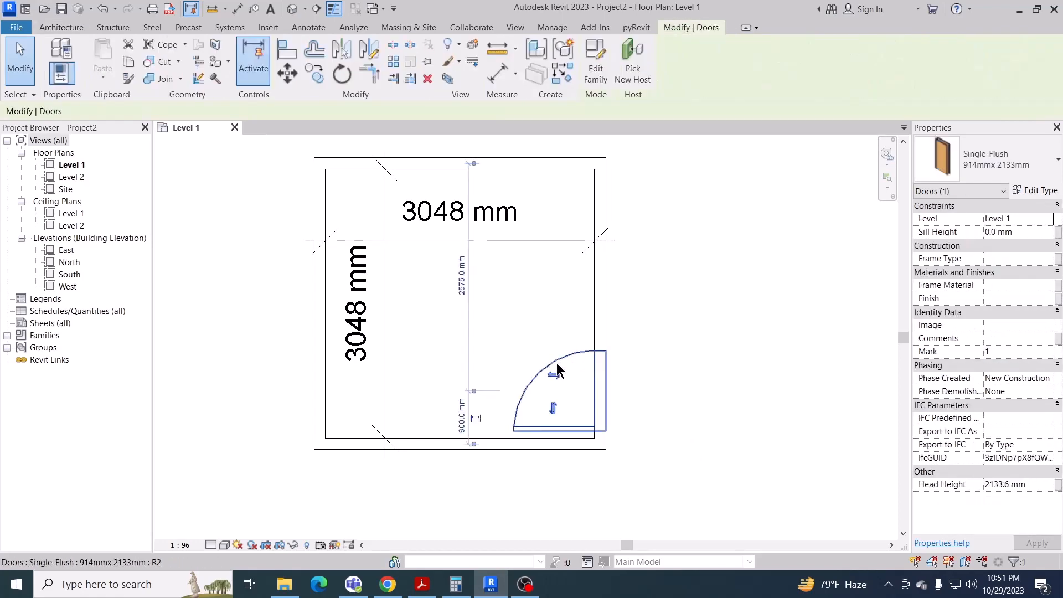
pyautogui.click(564, 70)
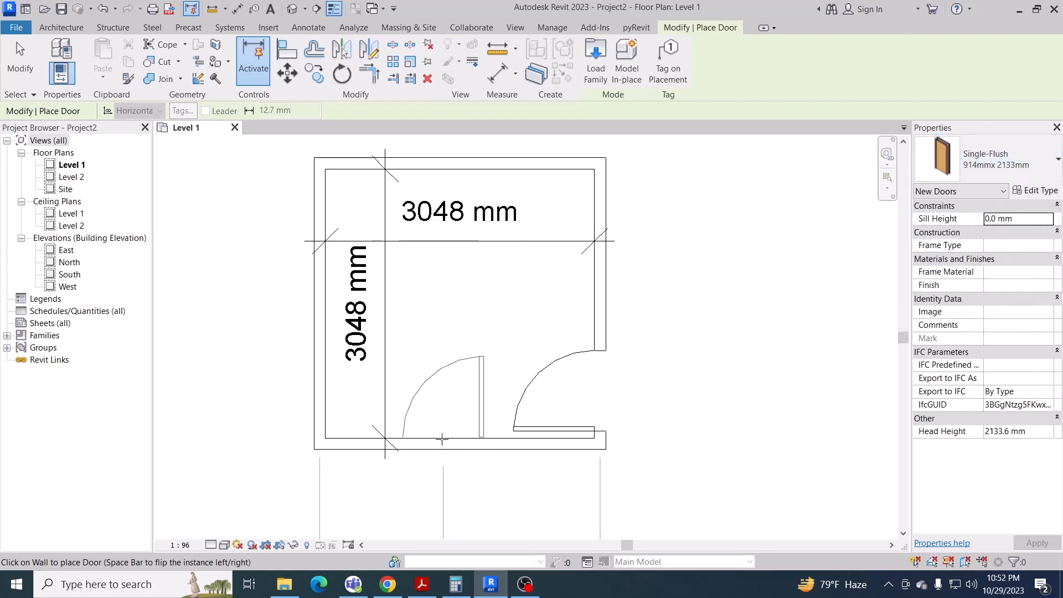
pyautogui.click(442, 439)
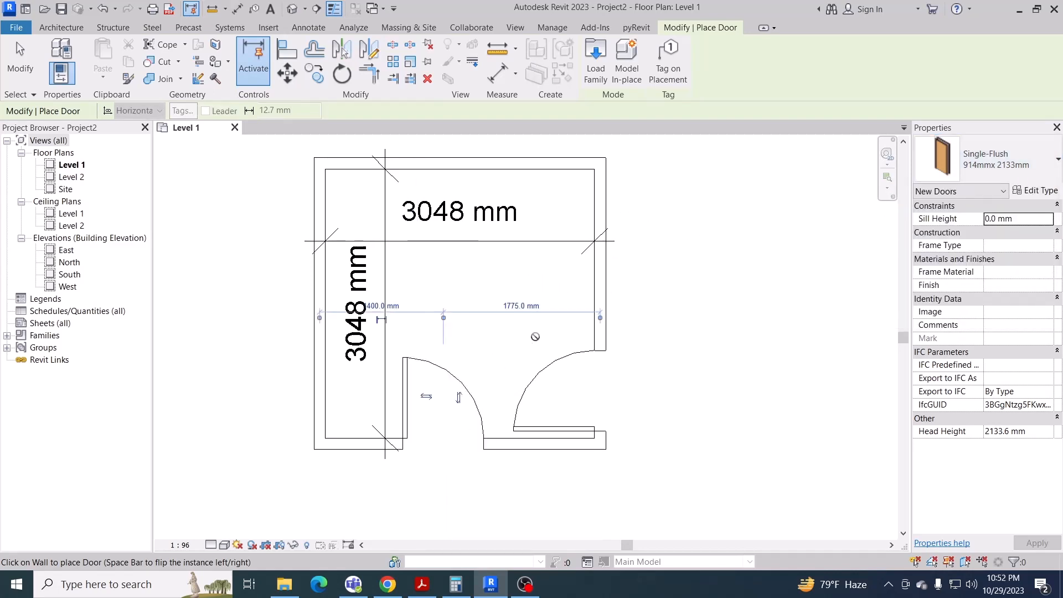
pyautogui.press('Escape')
pyautogui.press('Escape')
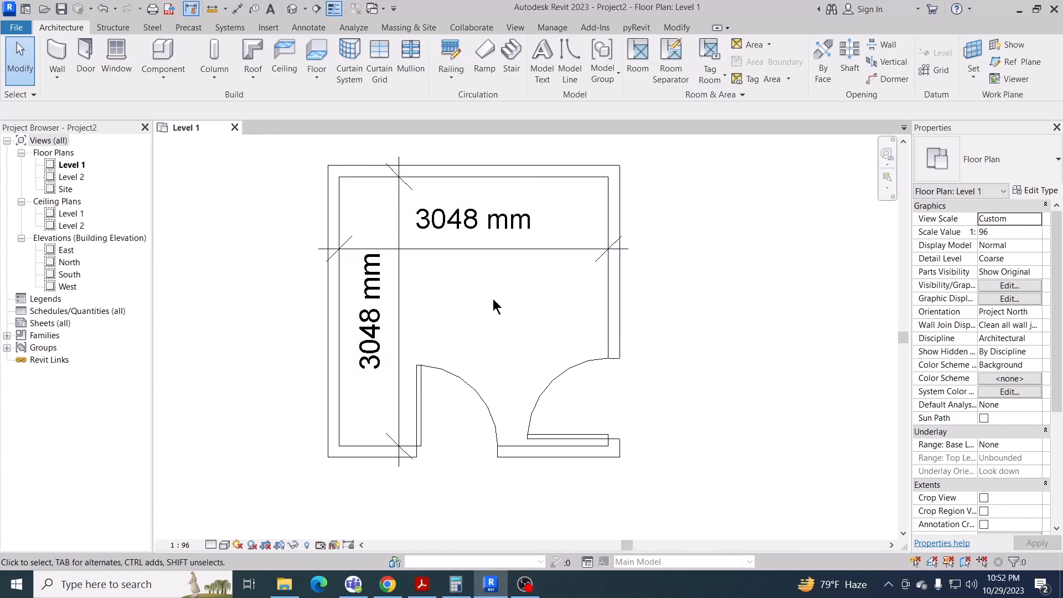
pyautogui.moveTo(493, 300); pyautogui.dragTo(493, 300, button='middle')
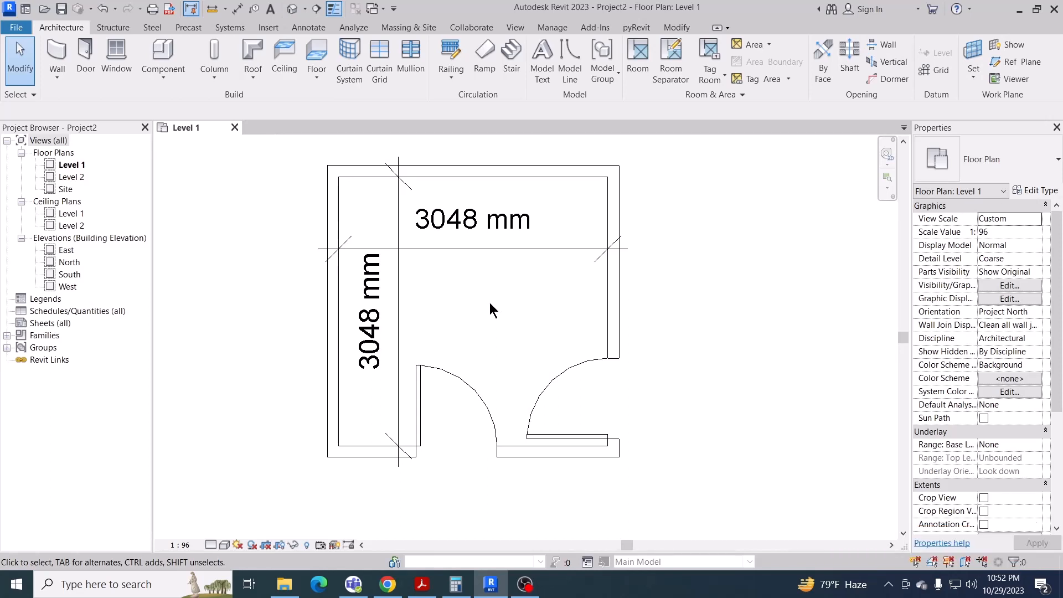
pyautogui.moveTo(497, 304); pyautogui.dragTo(509, 311, button='middle')
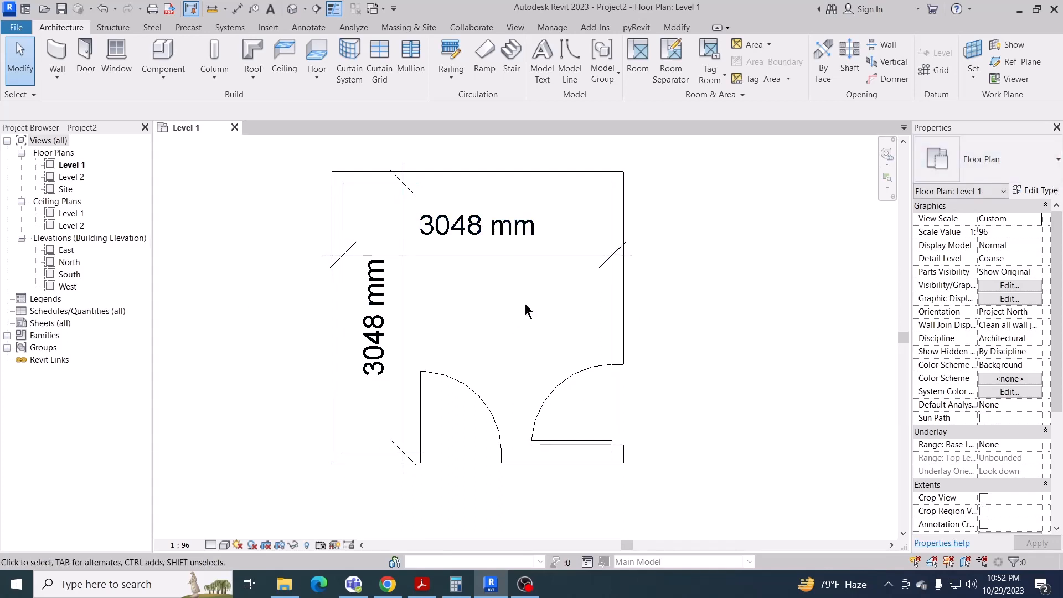
pyautogui.moveTo(524, 342); pyautogui.dragTo(534, 349, button='middle')
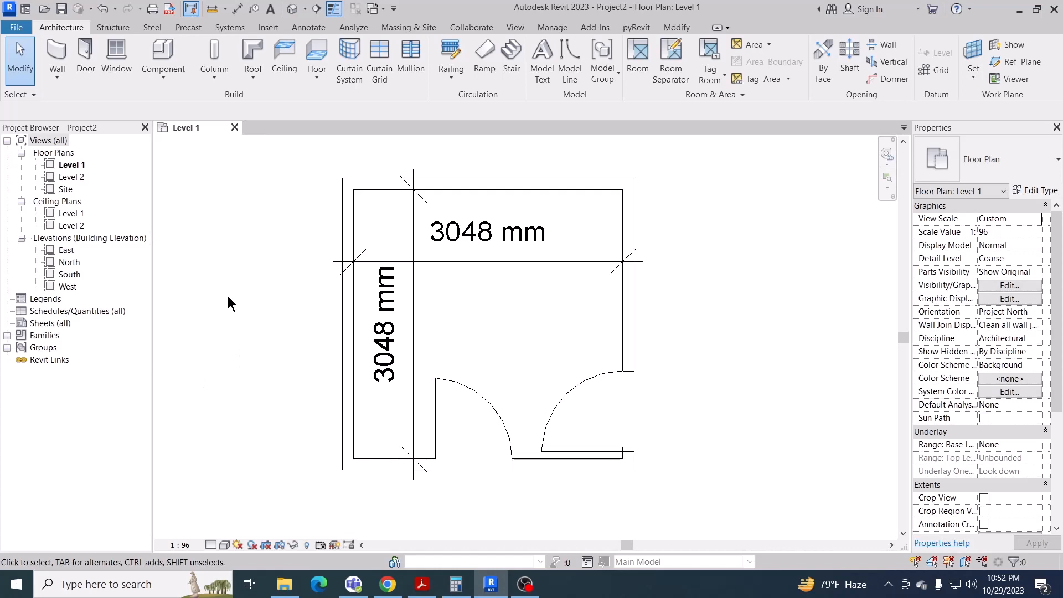
# Step: Close the current project without saving its changes
pyautogui.click(14, 30)
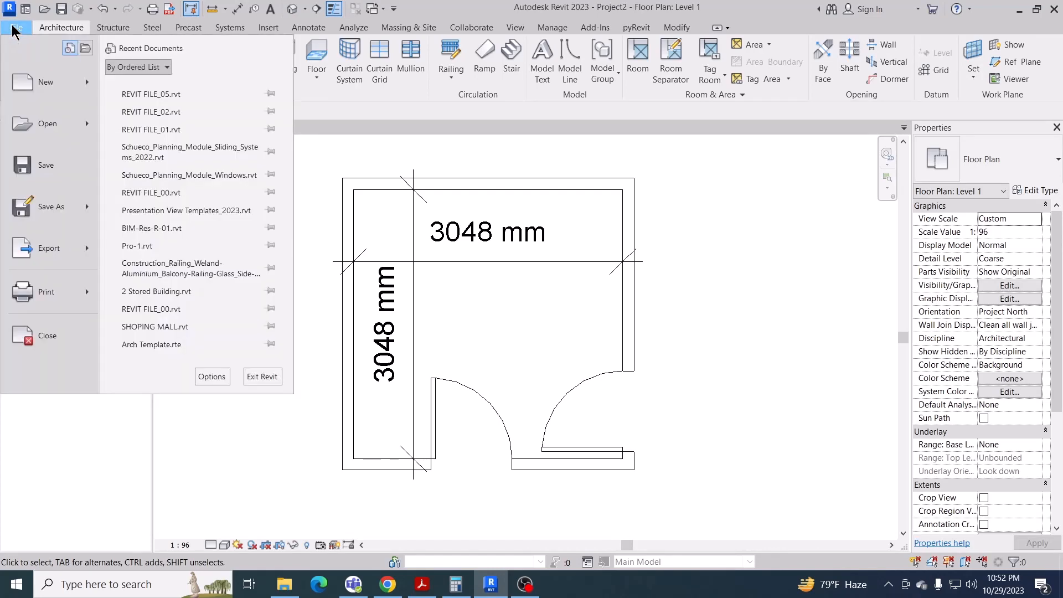
pyautogui.click(46, 339)
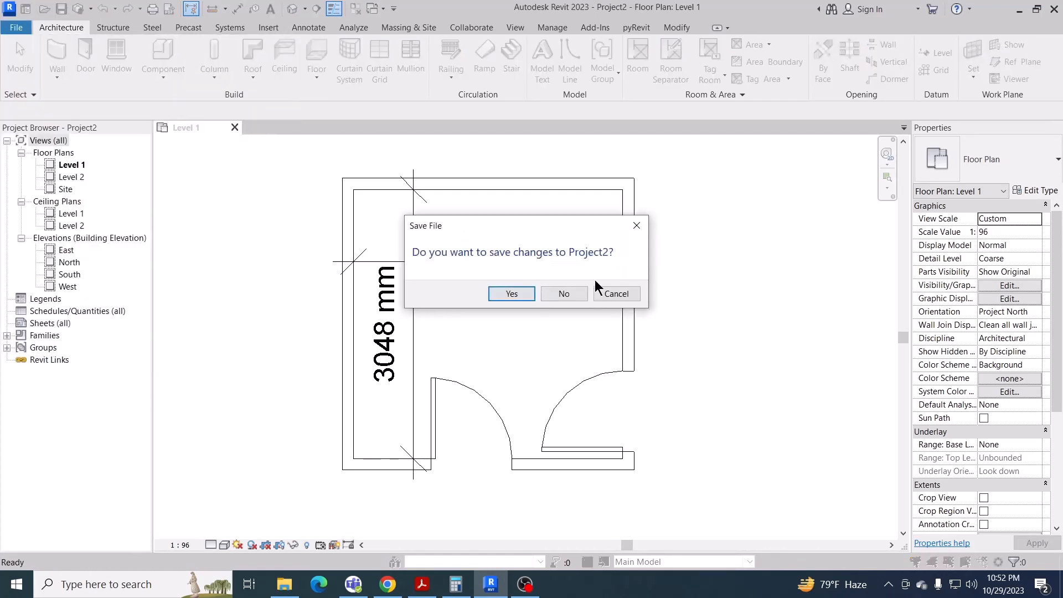
pyautogui.click(579, 293)
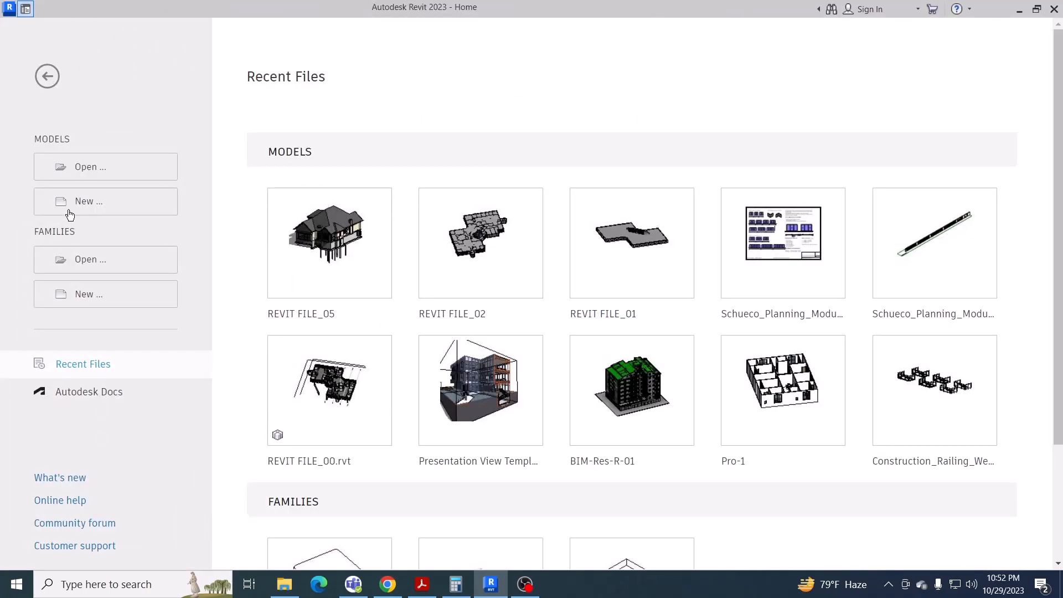
# Step: Create a new project from the Metric-Architectural Template
pyautogui.click(87, 204)
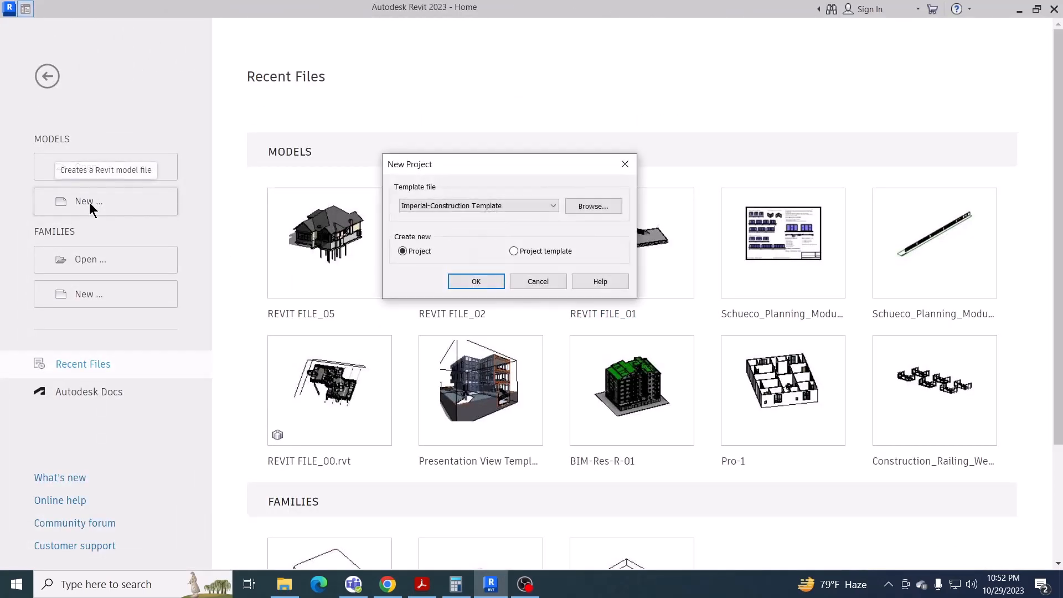
pyautogui.click(459, 208)
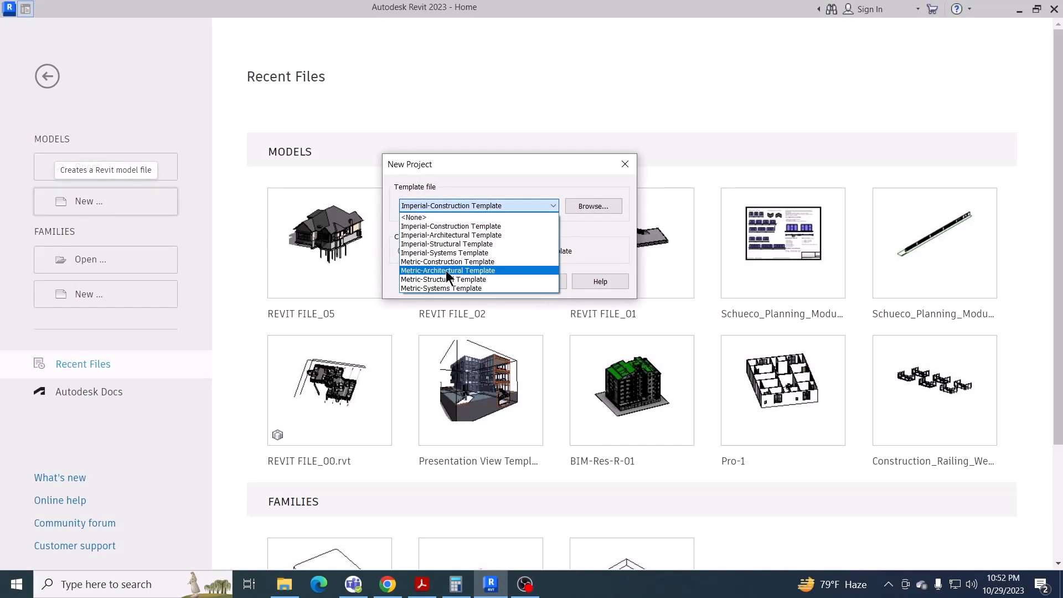
pyautogui.click(446, 270)
pyautogui.click(476, 281)
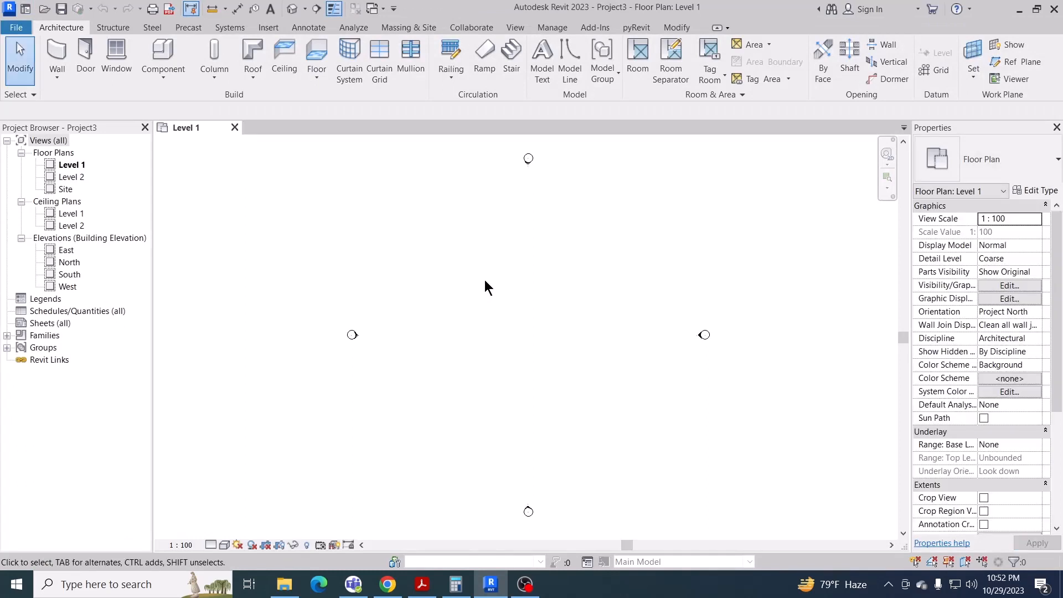
# Step: Start the Wall tool, review the template's metric wall types and choose Generic - 200mm
pyautogui.moveTo(484, 281); pyautogui.dragTo(468, 283, button='middle')
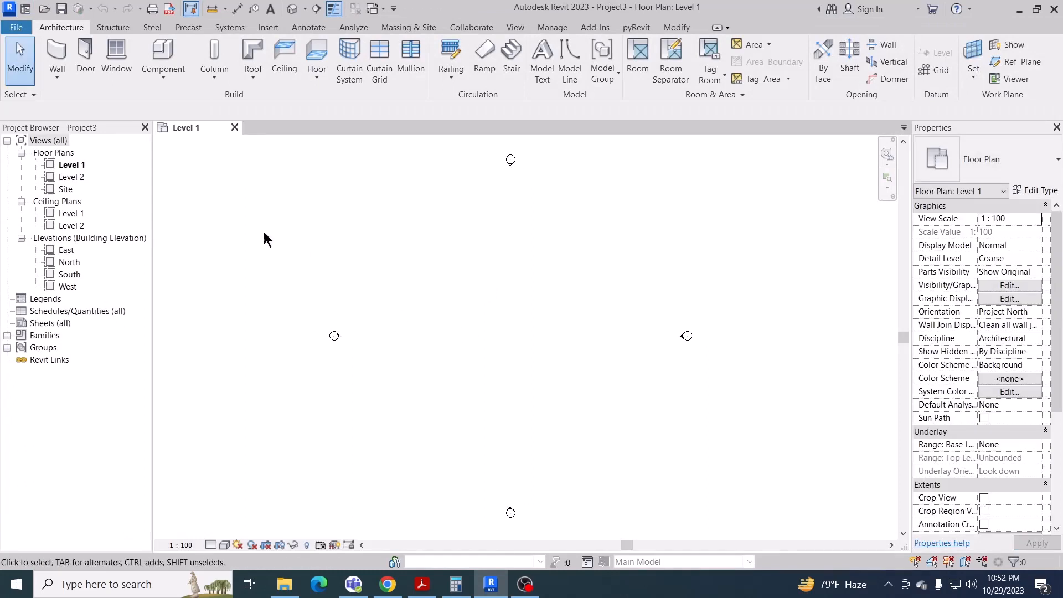
pyautogui.click(67, 56)
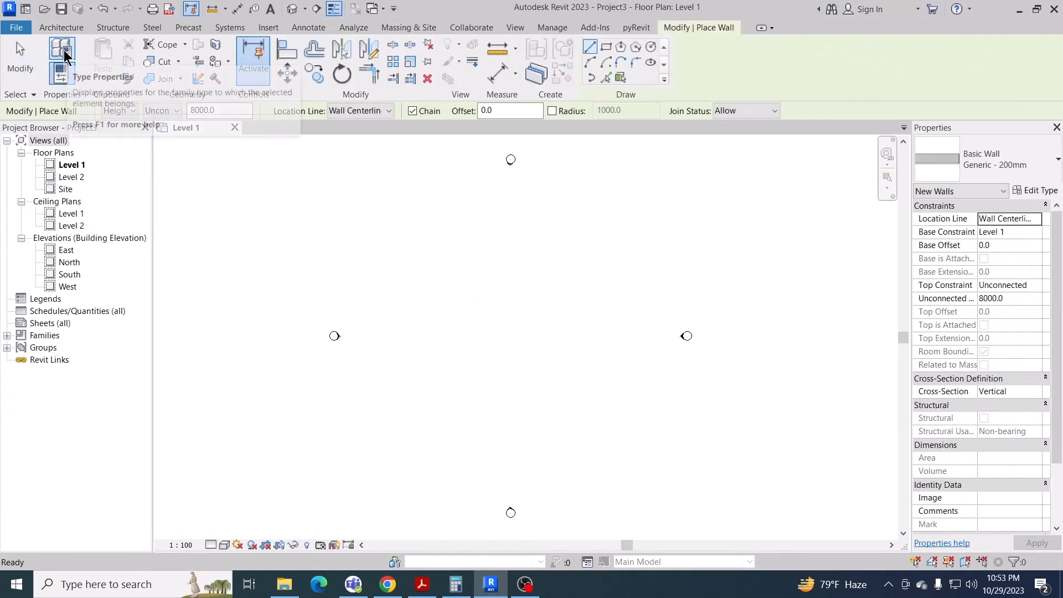
pyautogui.click(986, 168)
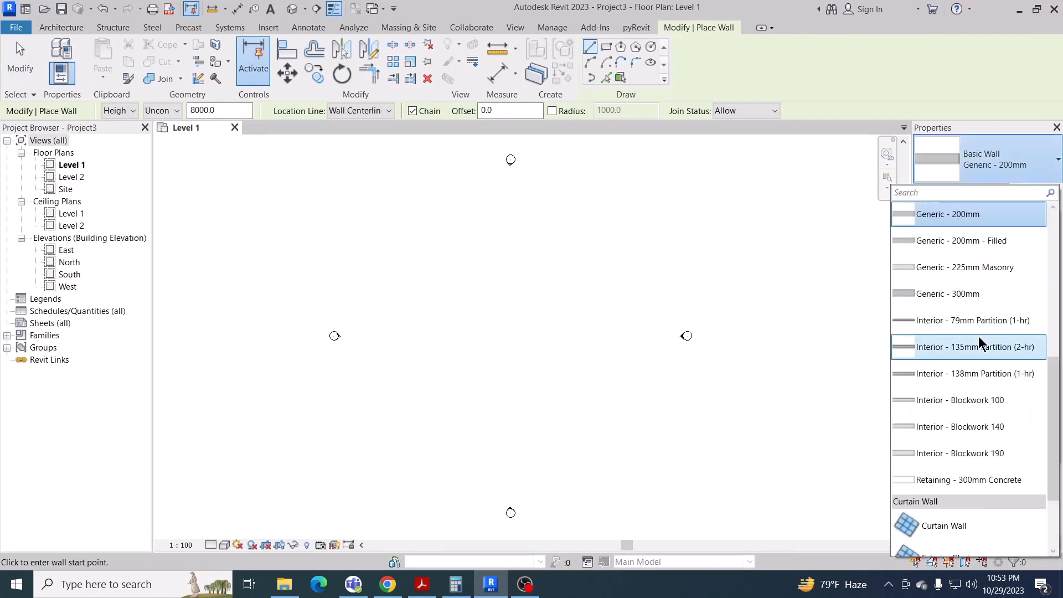
pyautogui.scroll(2, 979, 337)
pyautogui.scroll(-1, 966, 358)
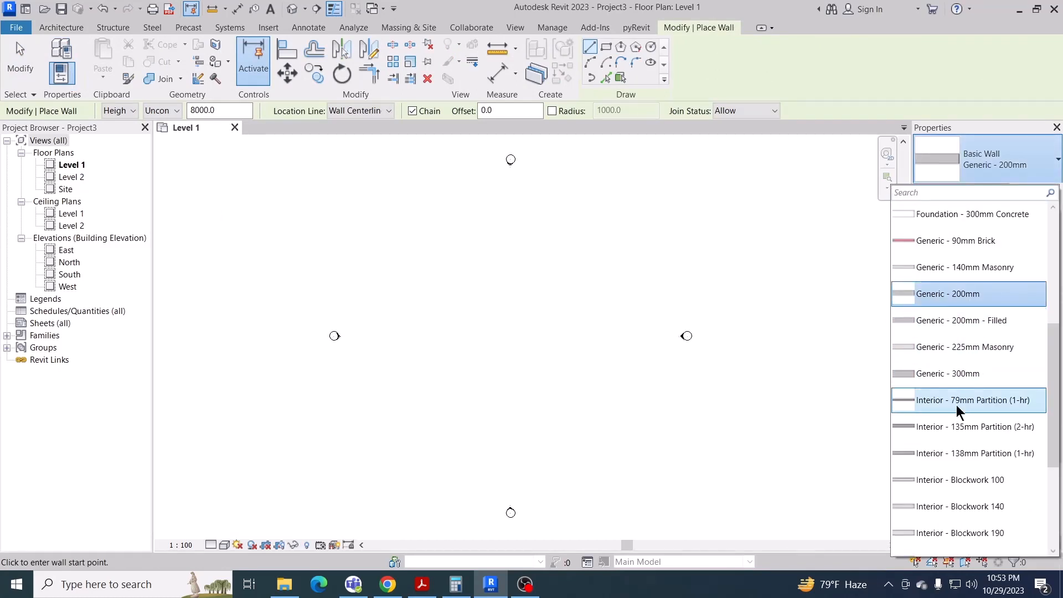
pyautogui.scroll(-2, 956, 404)
pyautogui.scroll(4, 956, 404)
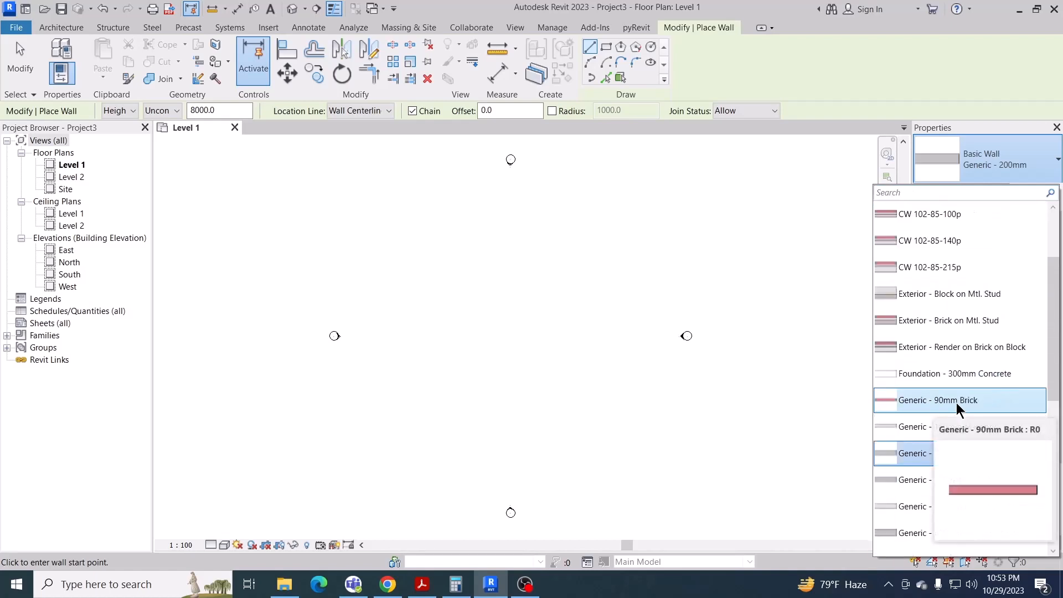
pyautogui.scroll(-1, 955, 344)
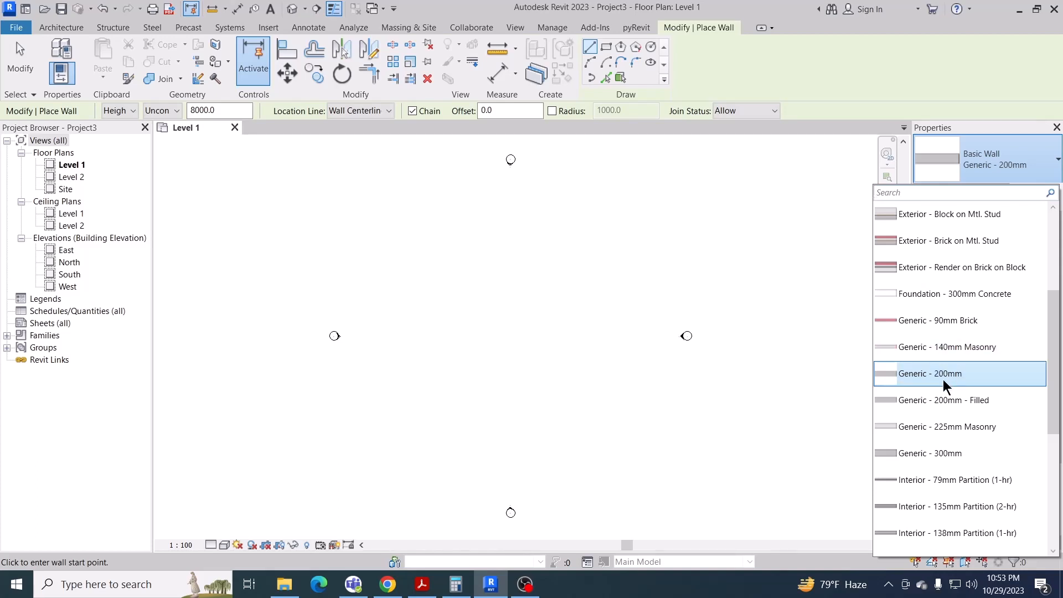
pyautogui.scroll(-1, 956, 410)
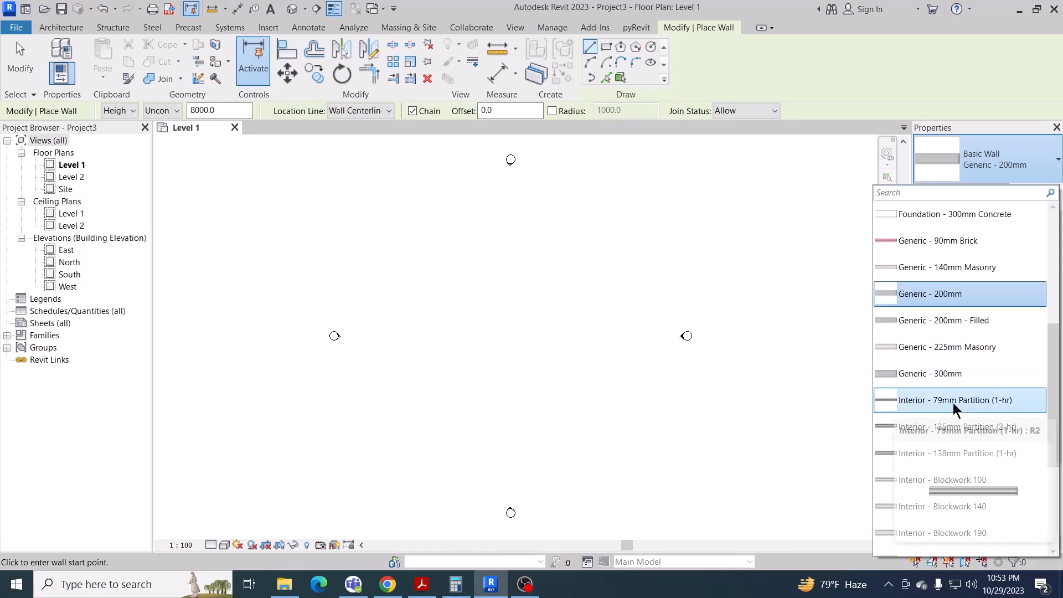
pyautogui.click(935, 302)
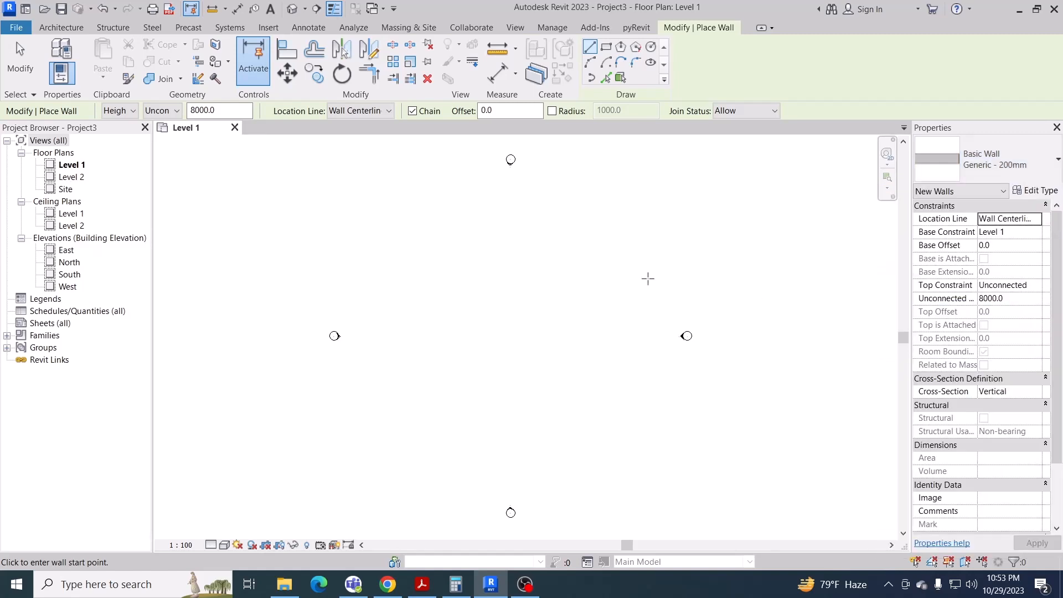
# Step: Draw a rectangular room of walls between the elevation markers, about 4700 mm wide by 4300 mm high between inner faces
pyautogui.scroll(1, 490, 296)
pyautogui.click(606, 46)
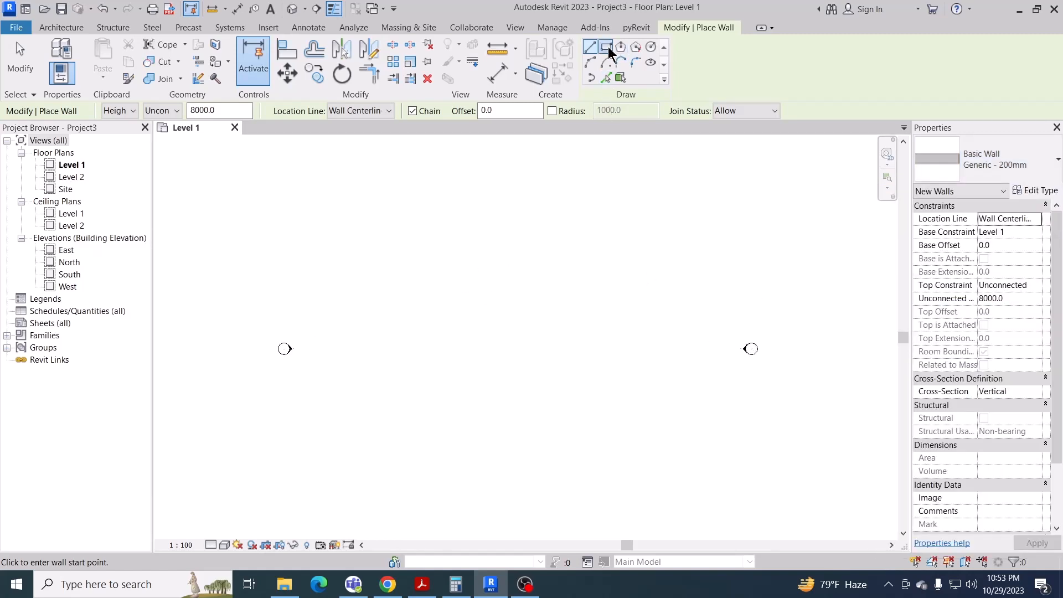
pyautogui.click(435, 227)
pyautogui.scroll(1, 527, 322)
pyautogui.scroll(3, 527, 319)
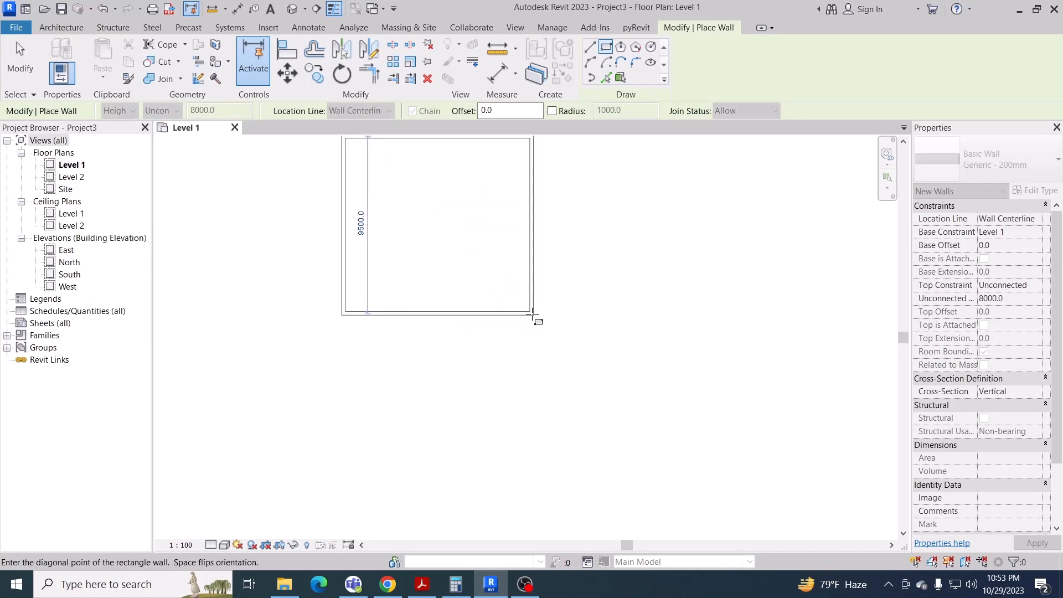
pyautogui.moveTo(533, 314); pyautogui.dragTo(580, 451, button='middle')
pyautogui.scroll(2, 560, 367)
pyautogui.moveTo(565, 375); pyautogui.dragTo(735, 453, button='middle')
pyautogui.scroll(2, 734, 452)
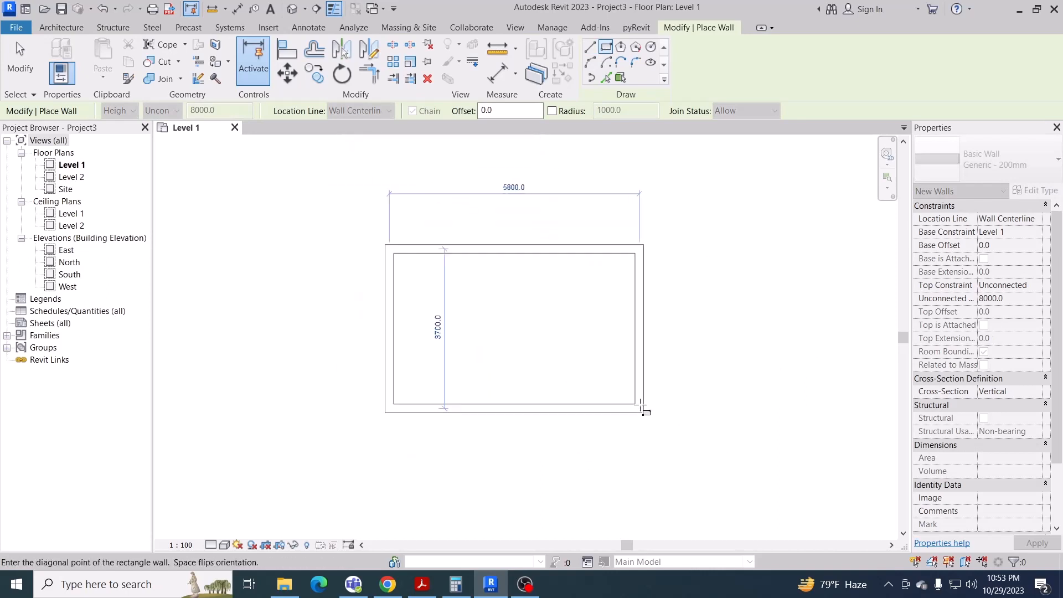
pyautogui.click(609, 444)
pyautogui.press('Escape')
pyautogui.press('Escape')
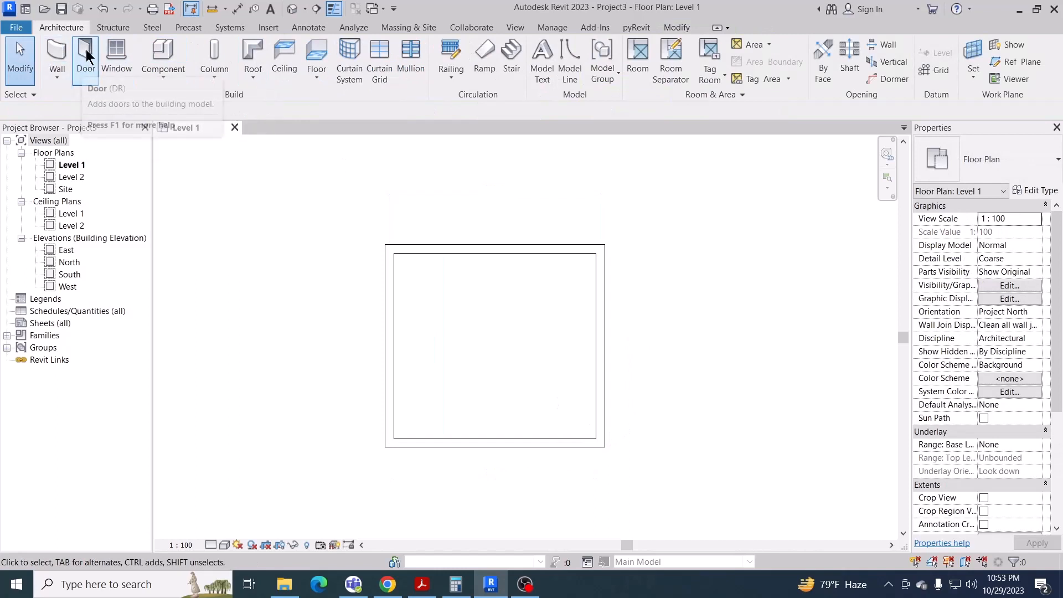
# Step: Review the M_Single-Flush door sizes available for placement, leaving the Door tool without placing one
pyautogui.click(85, 53)
pyautogui.click(997, 168)
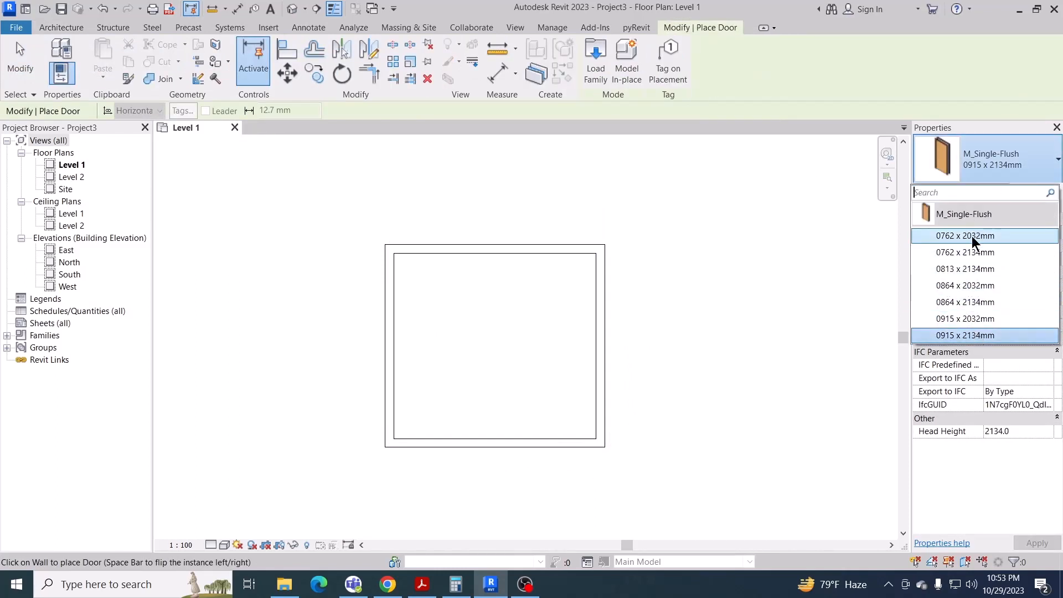
pyautogui.press('Escape')
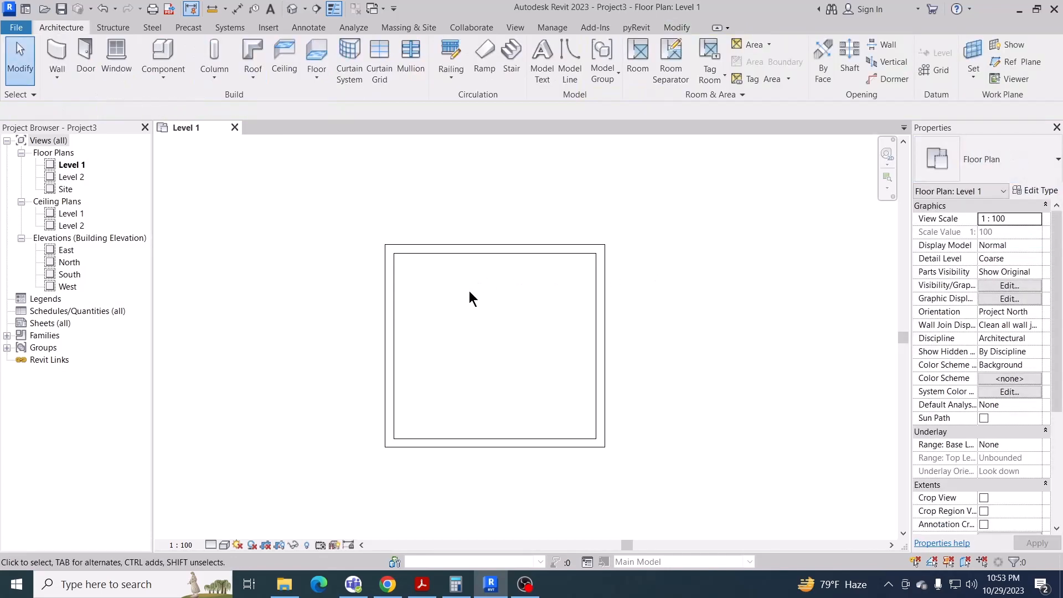
# Step: Add aligned dimensions of the room's interior width and height, with Wall faces as the reference preference
pyautogui.press('d')
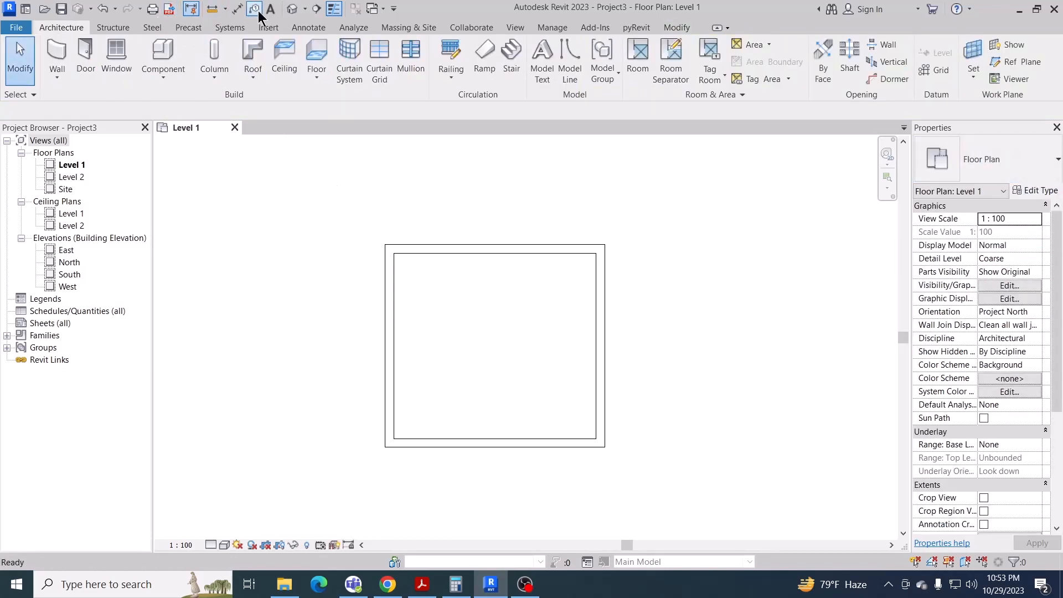
pyautogui.click(238, 10)
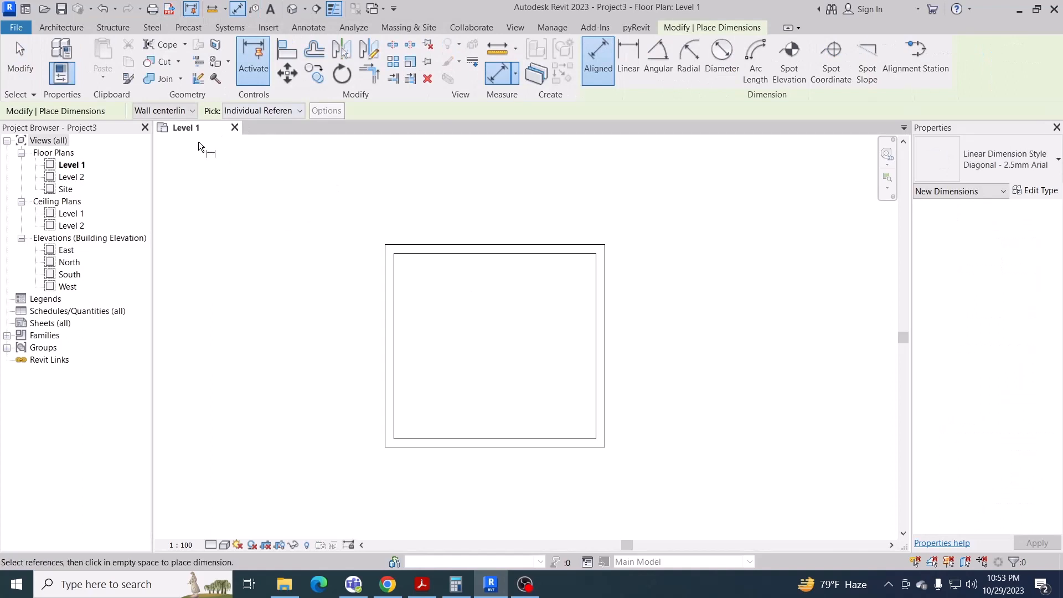
pyautogui.click(176, 111)
pyautogui.click(160, 136)
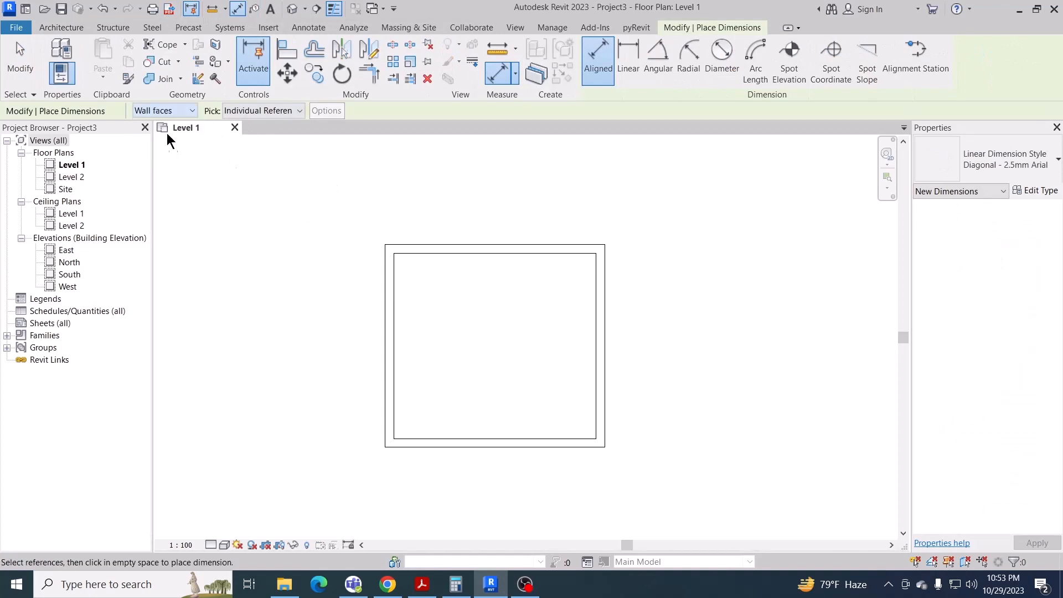
pyautogui.click(395, 284)
pyautogui.click(595, 294)
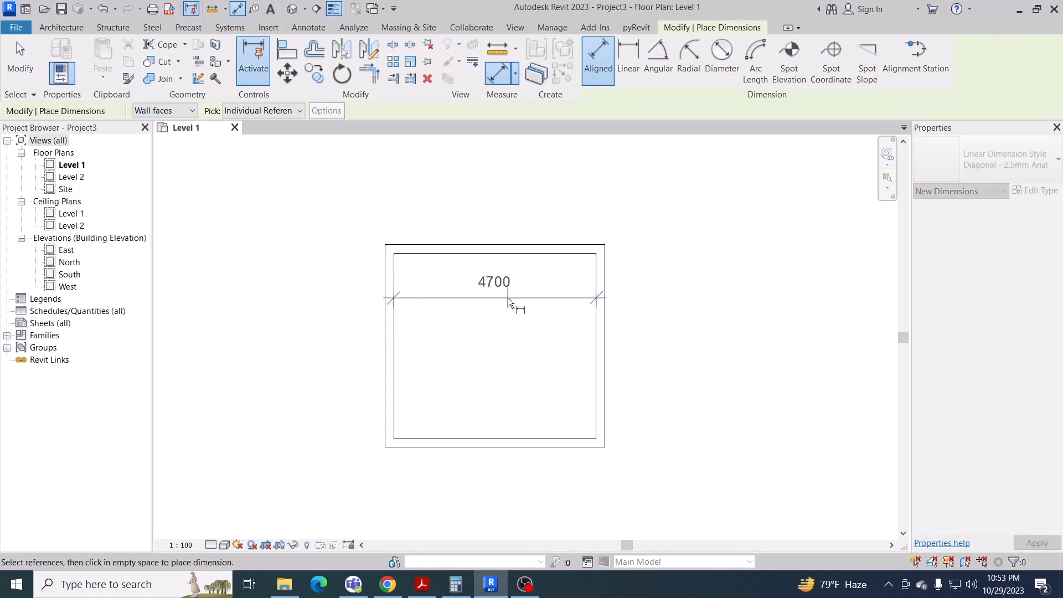
pyautogui.click(508, 297)
pyautogui.click(413, 253)
pyautogui.click(443, 437)
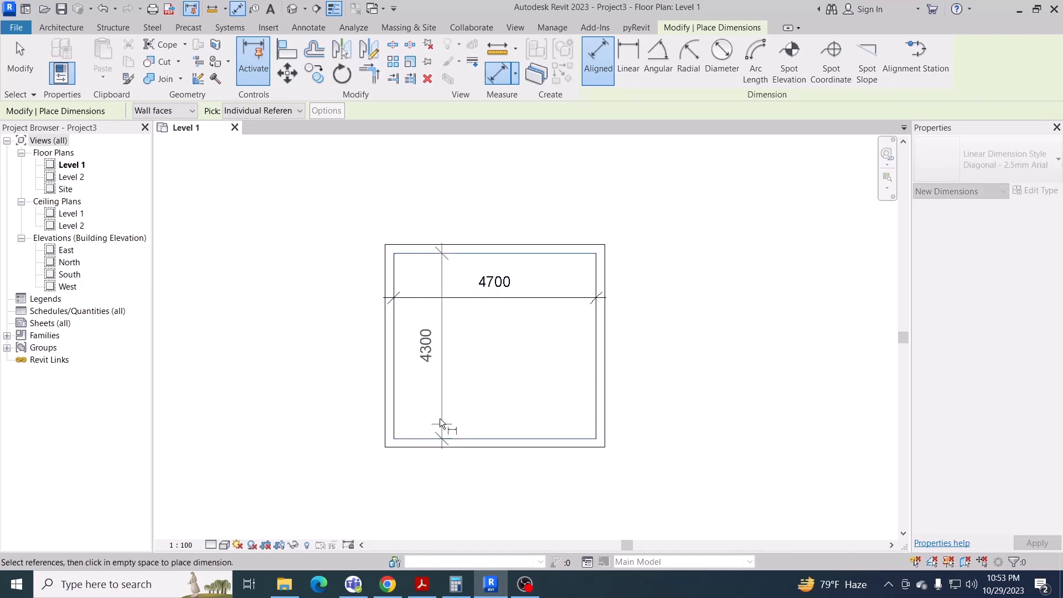
pyautogui.click(431, 384)
pyautogui.press('Escape')
pyautogui.press('Escape')
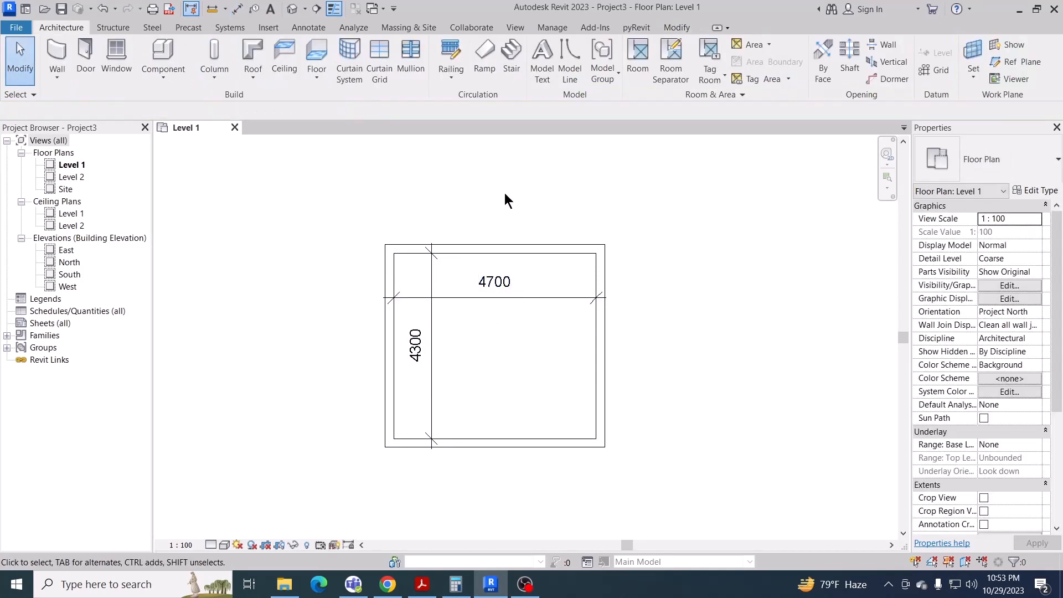
# Step: Set the unit symbol of the project's Length format to mm
pyautogui.click(553, 29)
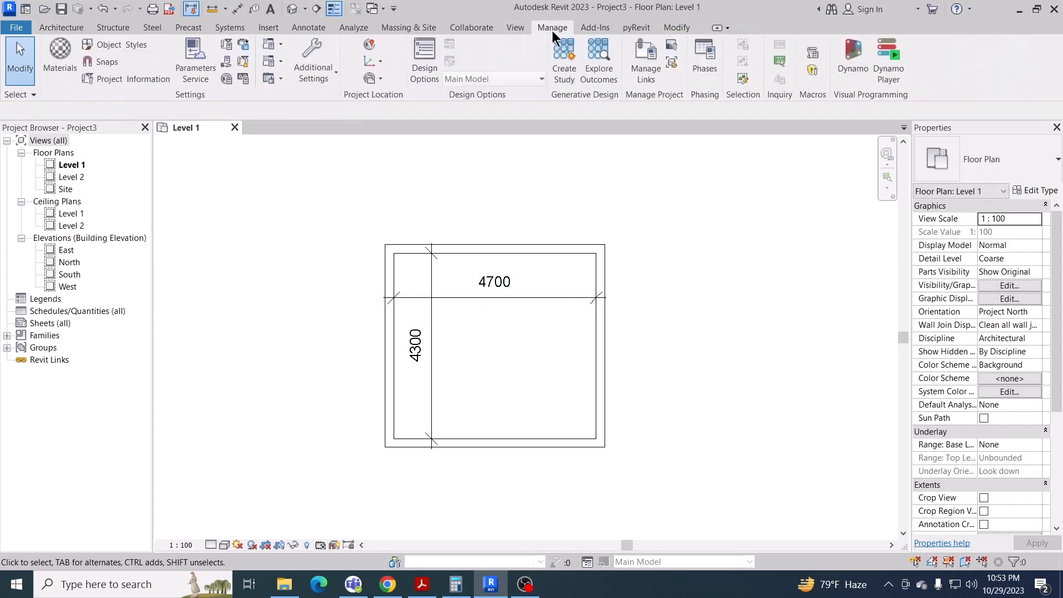
pyautogui.click(243, 80)
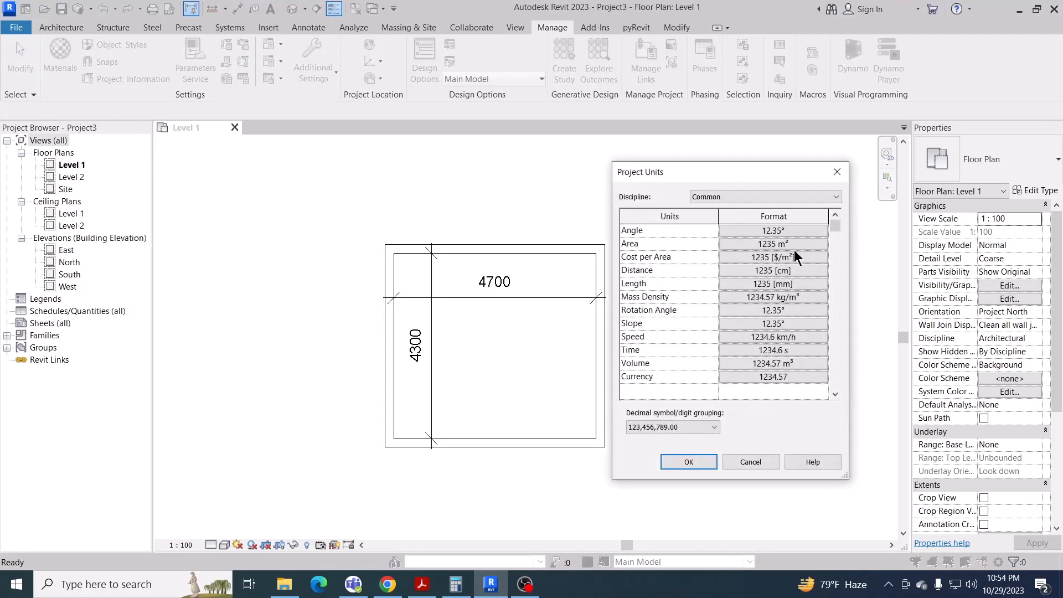
pyautogui.click(766, 282)
pyautogui.click(684, 284)
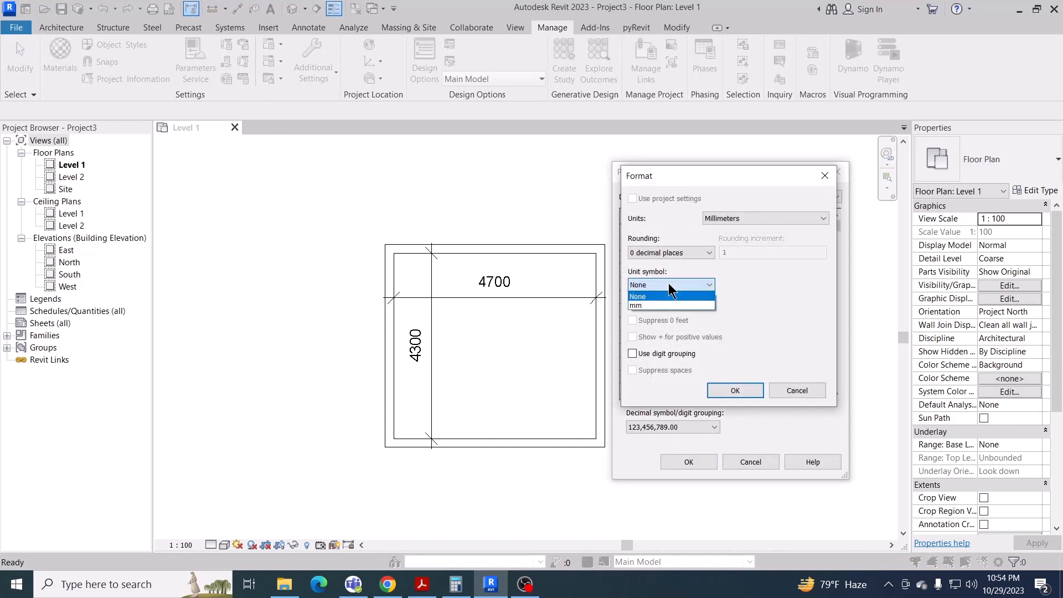
pyautogui.click(637, 306)
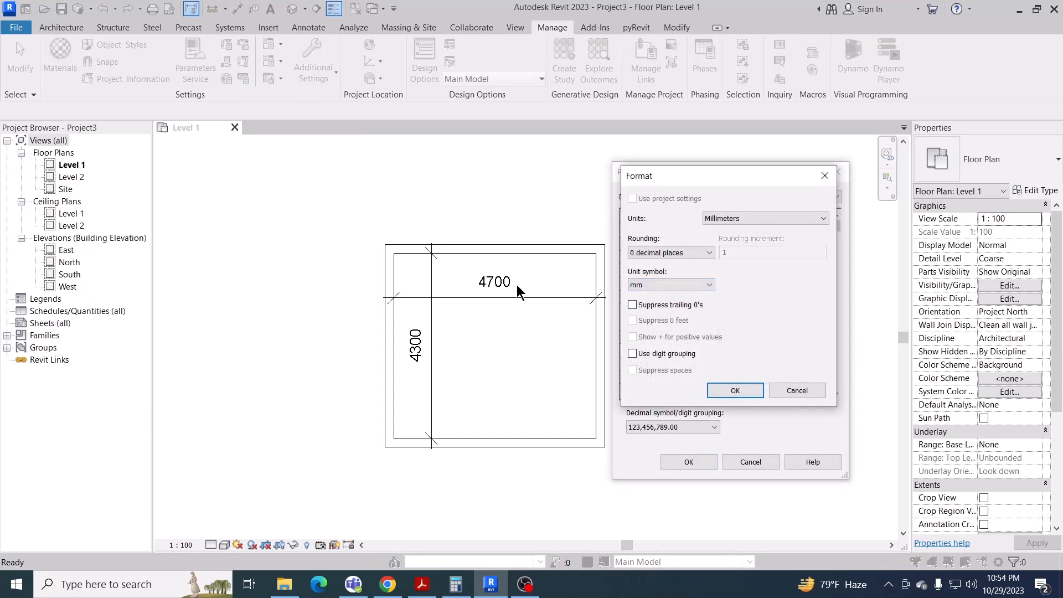
pyautogui.click(737, 390)
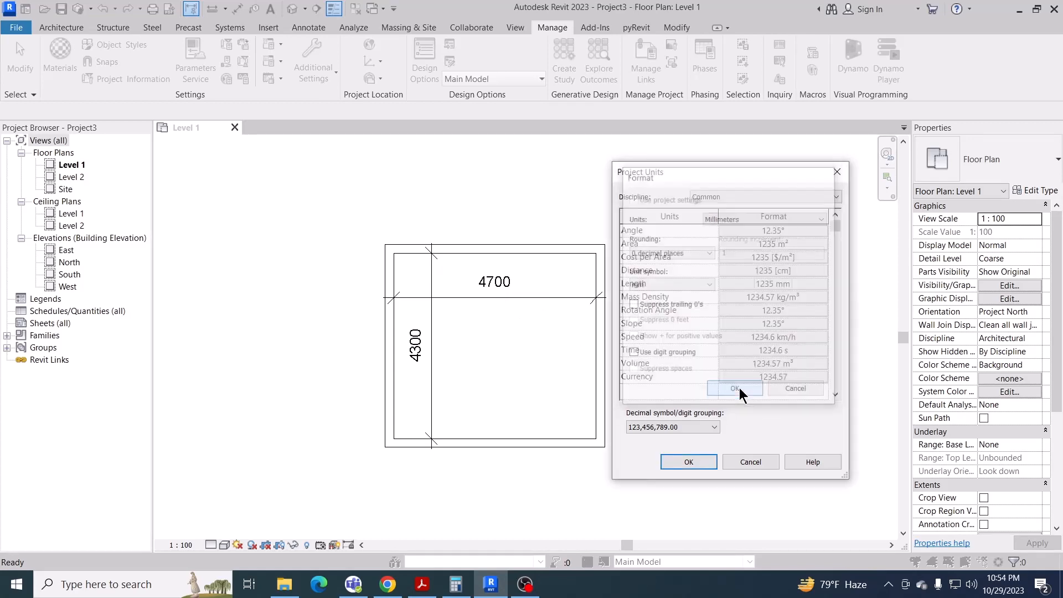
pyautogui.click(701, 462)
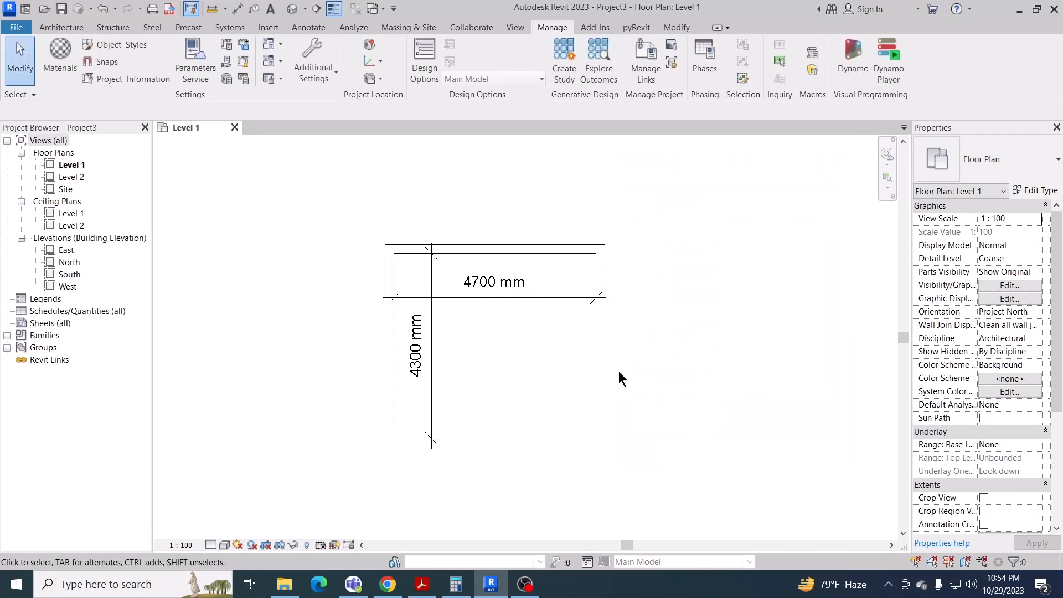
pyautogui.scroll(2, 490, 315)
pyautogui.moveTo(489, 318); pyautogui.dragTo(524, 330, button='middle')
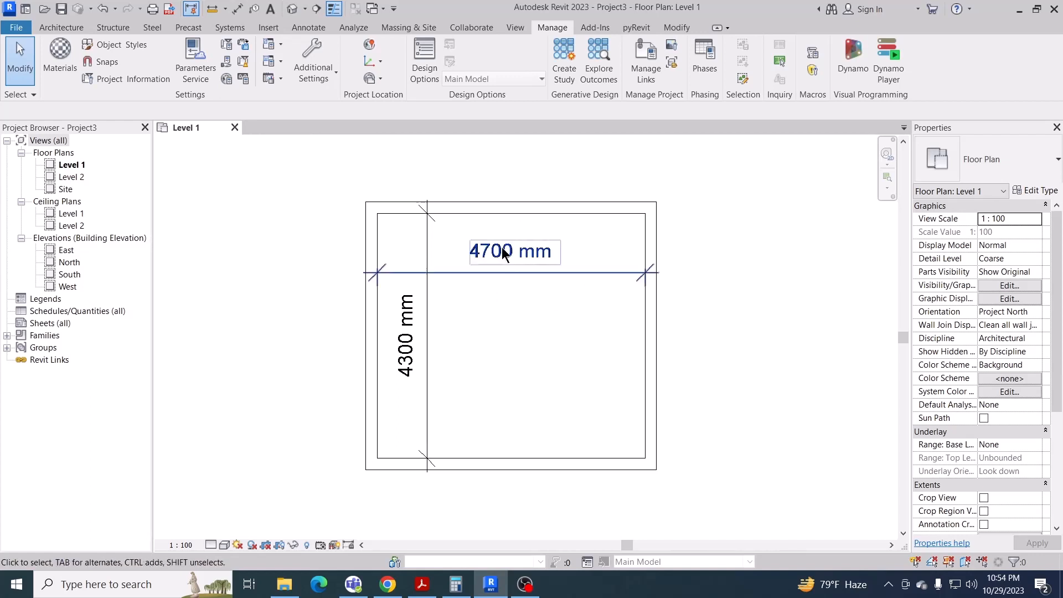
pyautogui.moveTo(527, 313)
pyautogui.mouseDown(button='middle')
pyautogui.moveTo(518, 296)
pyautogui.moveTo(513, 313)
pyautogui.mouseUp(button='middle')
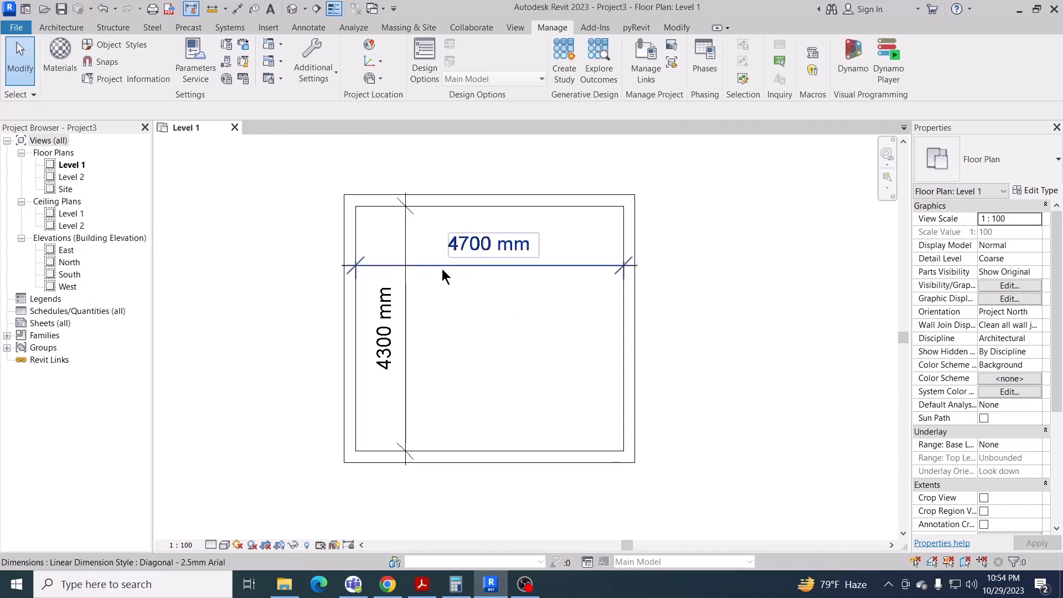
pyautogui.moveTo(454, 277); pyautogui.dragTo(453, 271, button='middle')
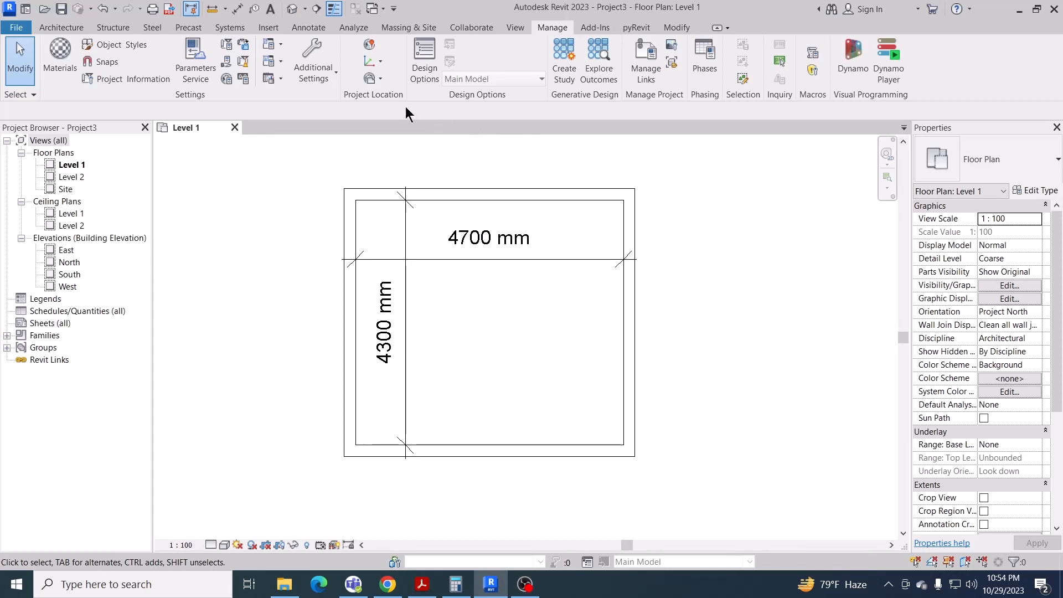
# Step: Check the window and structural column types the template offers for placement, without placing any
pyautogui.click(66, 27)
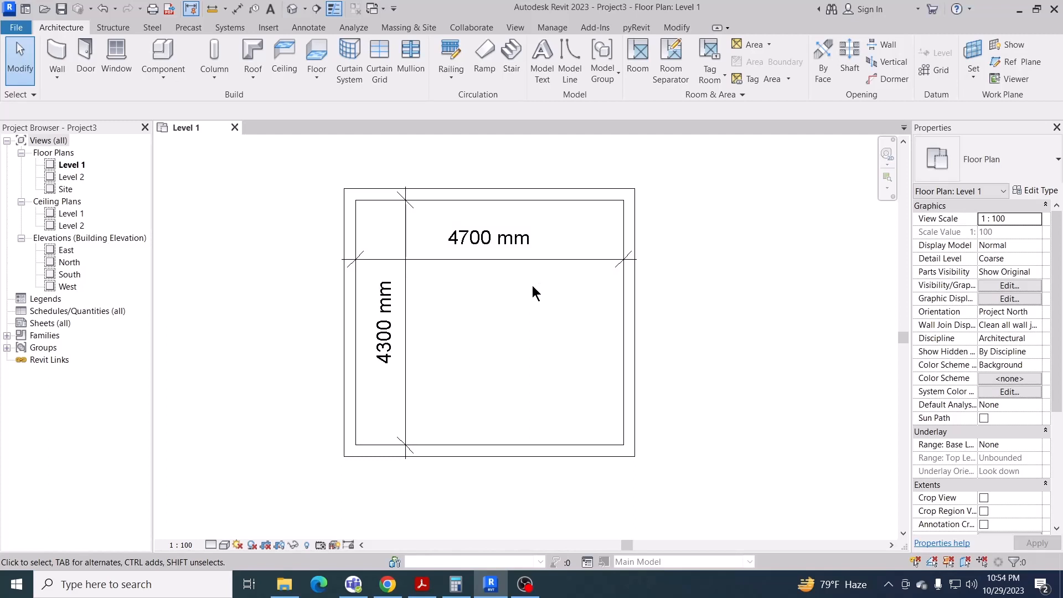
pyautogui.click(116, 56)
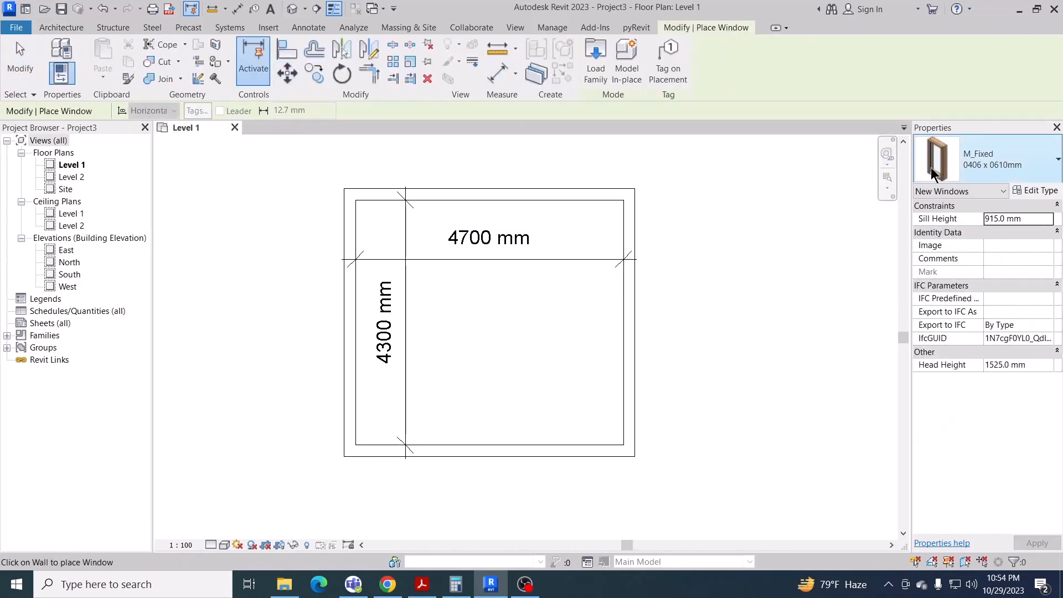
pyautogui.press('Escape')
pyautogui.click(214, 55)
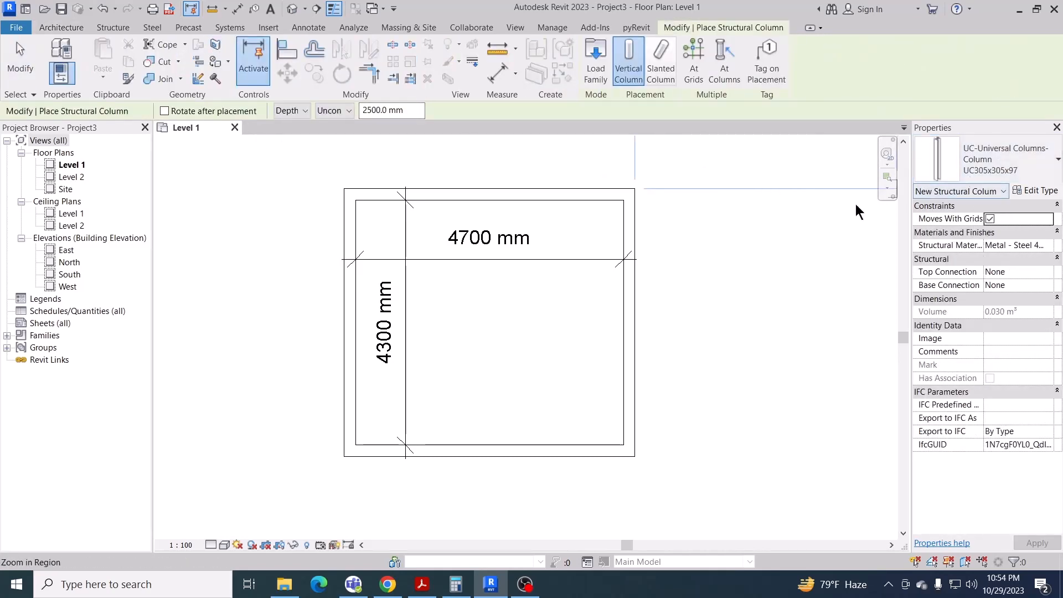
pyautogui.press('Escape')
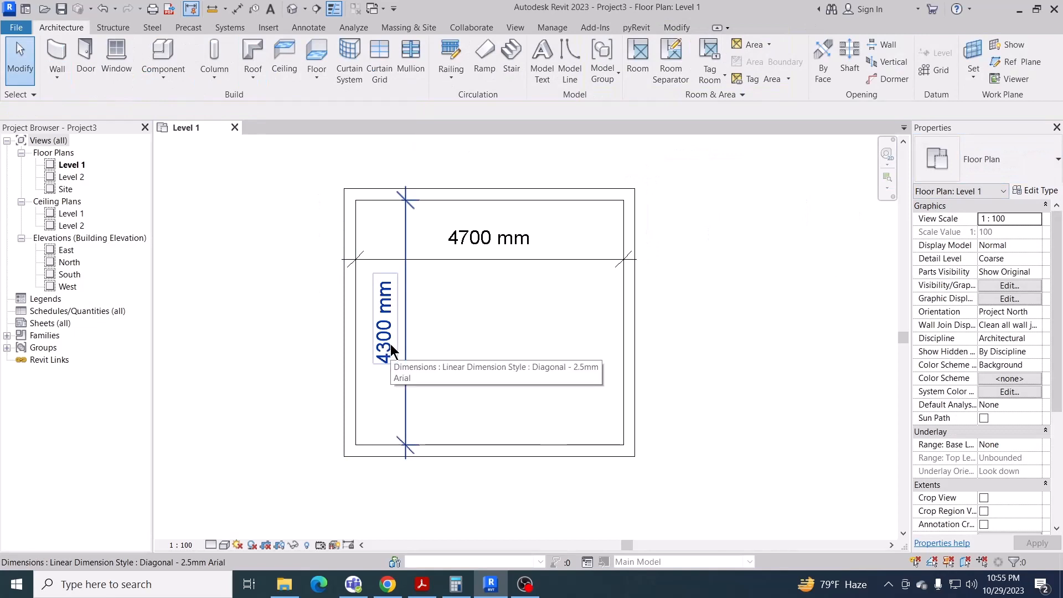
pyautogui.moveTo(527, 327); pyautogui.dragTo(522, 327, button='middle')
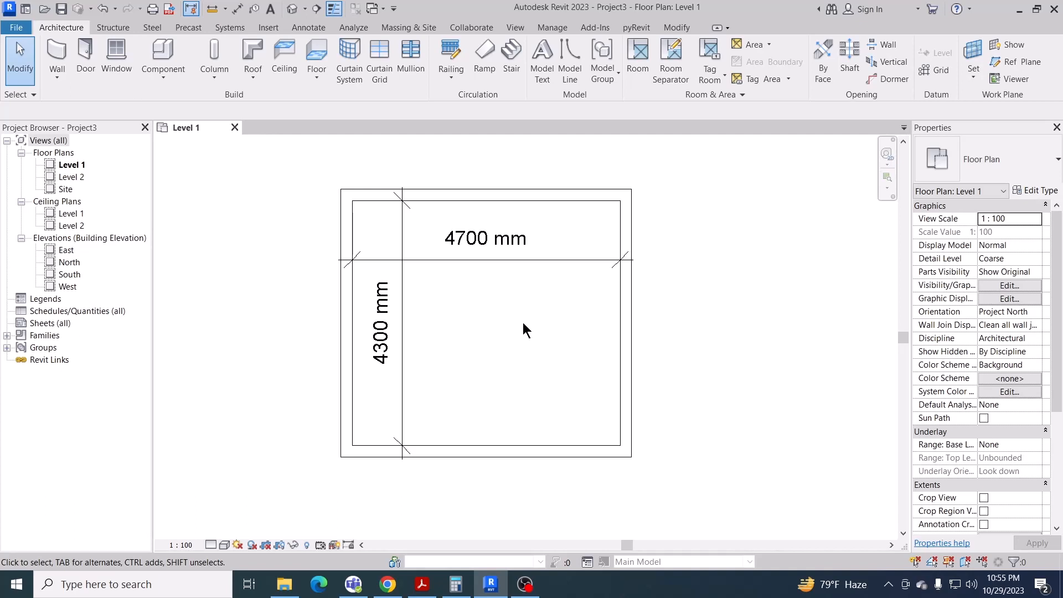
pyautogui.moveTo(518, 324); pyautogui.dragTo(501, 323, button='middle')
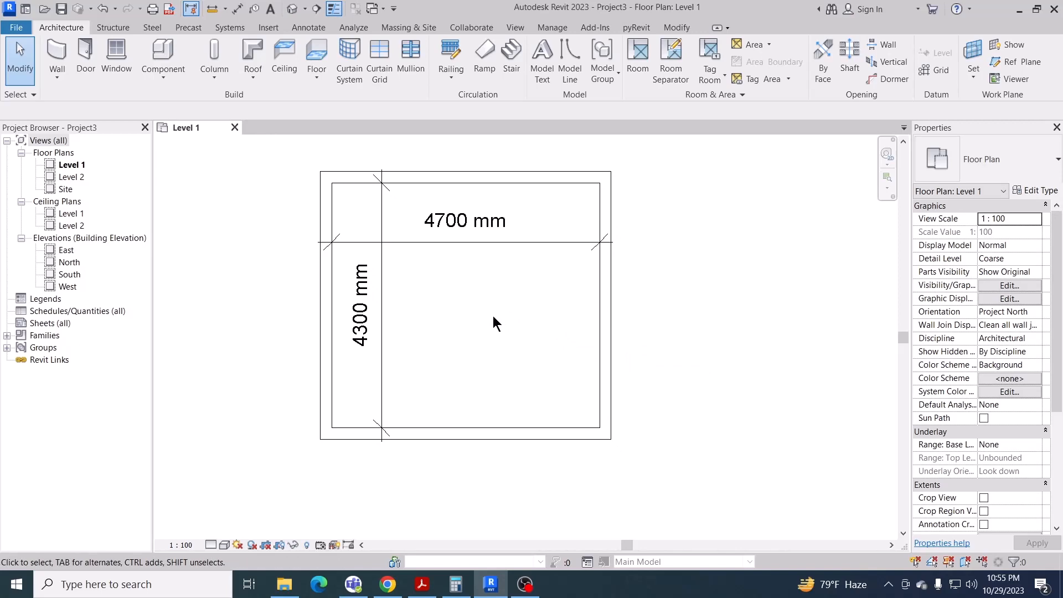